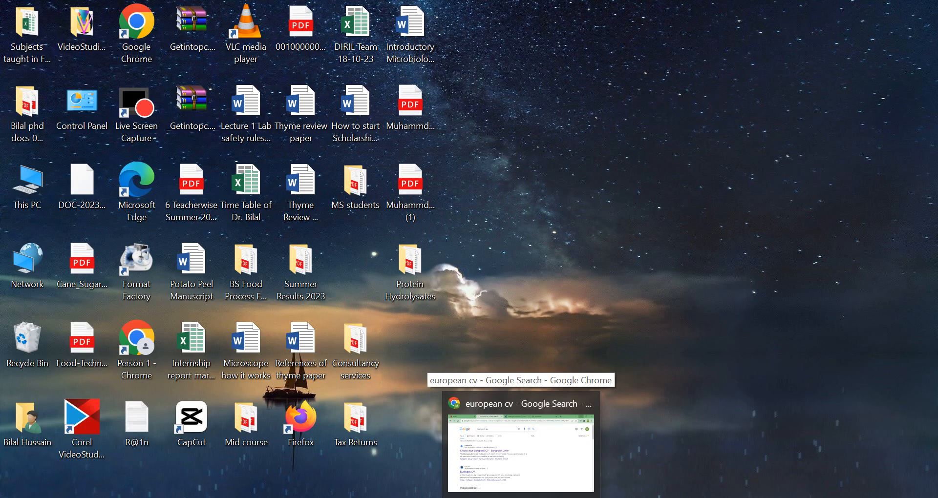
Select the 'european cv' query text in the Google search box.
drag(262, 96, 197, 101)
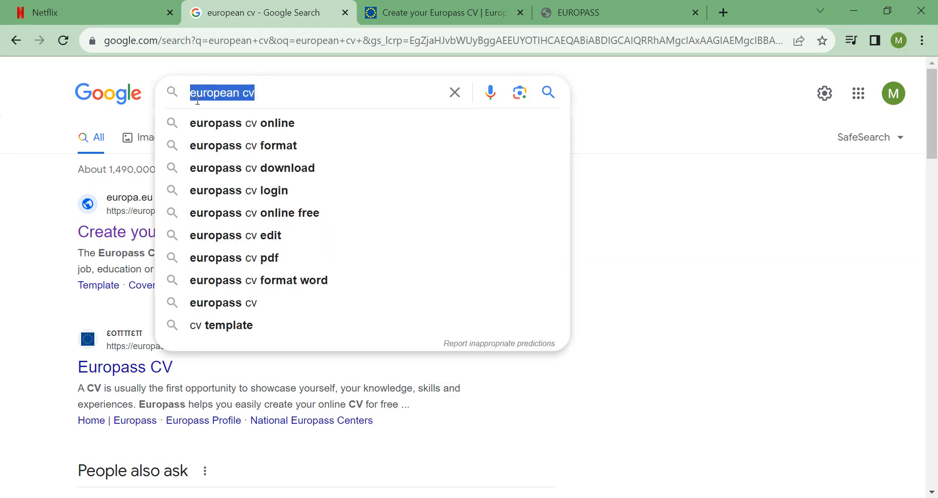
click(281, 100)
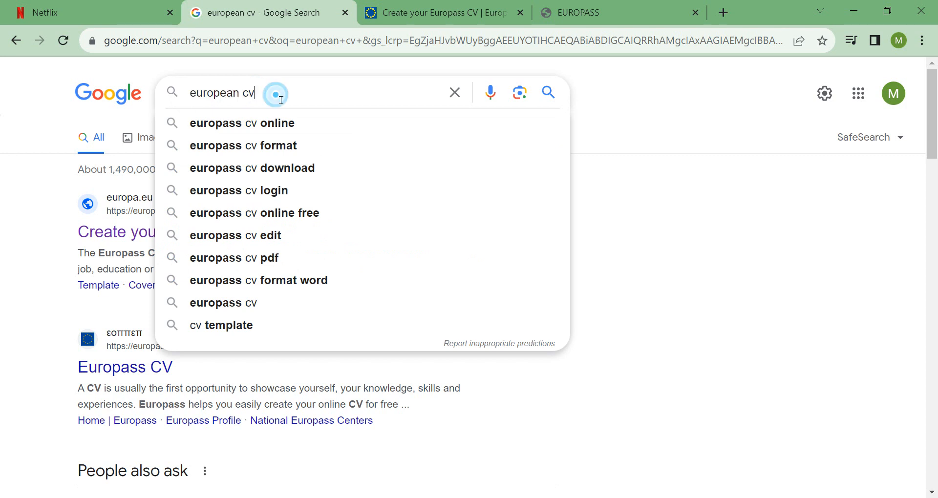
click(281, 101)
click(267, 98)
drag(266, 99, 191, 96)
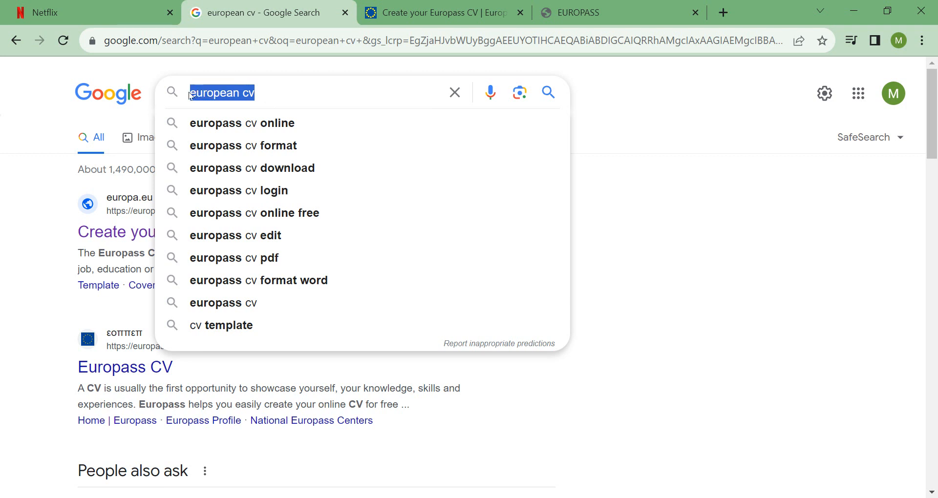
click(68, 110)
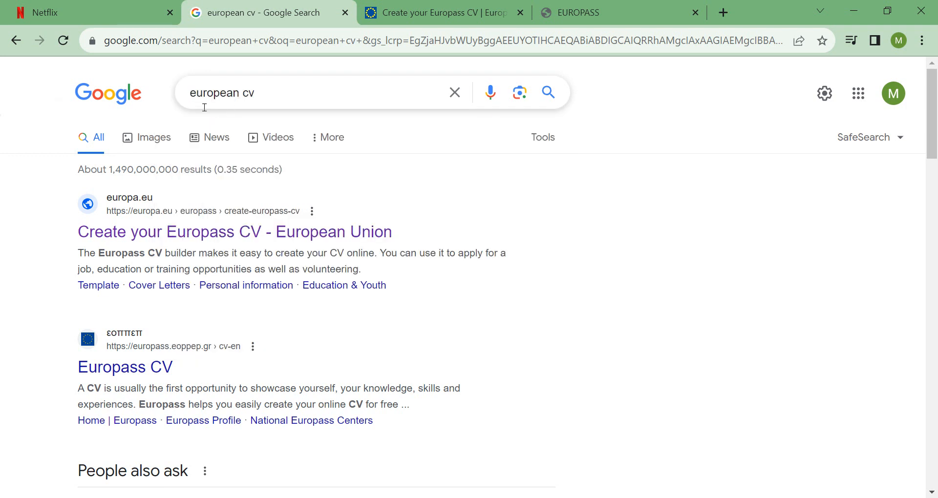
drag(266, 100, 189, 100)
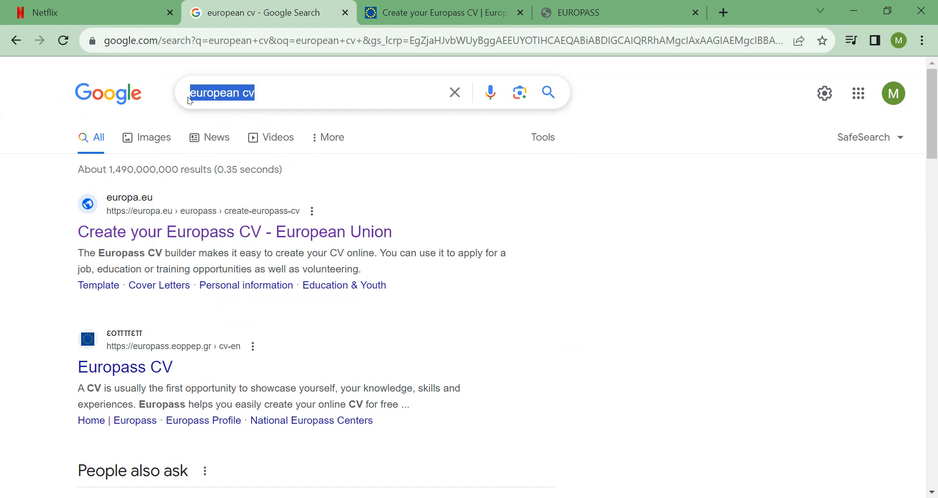
click(273, 93)
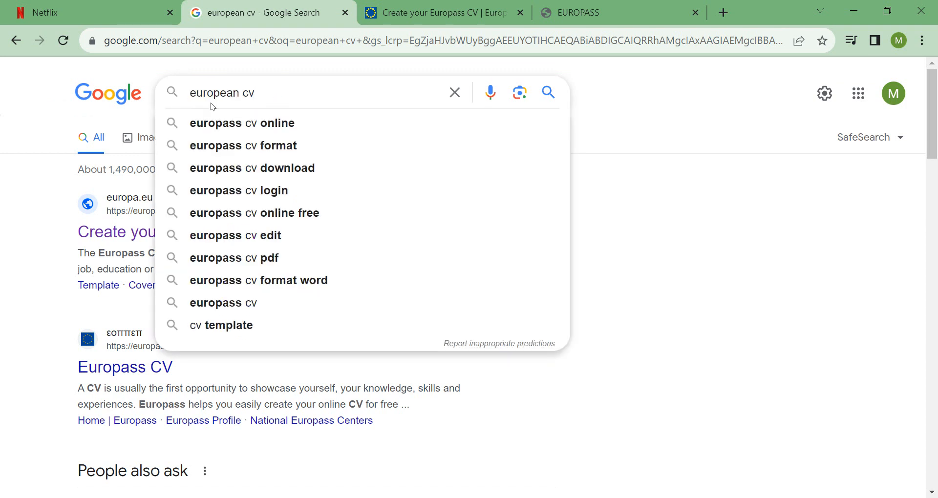
click(53, 122)
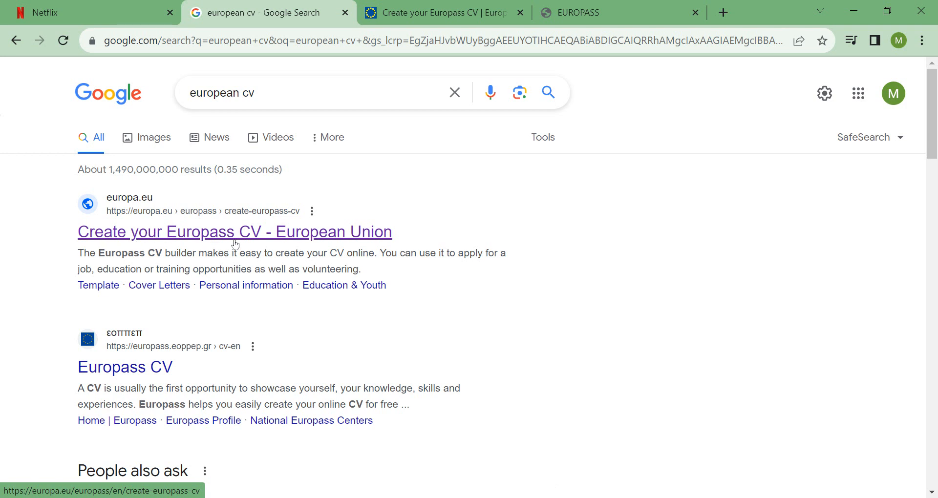
Switch from the search results to the open Create your Europass CV page.
right_click(250, 236)
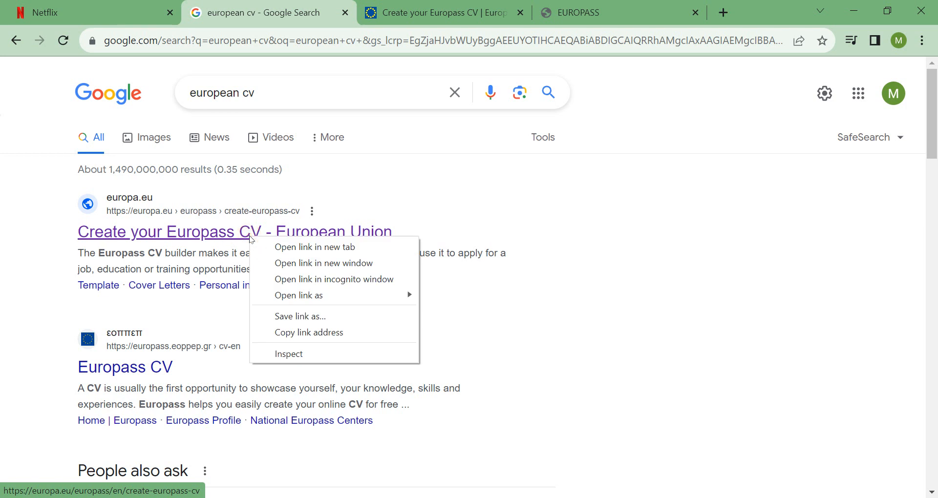
click(437, 188)
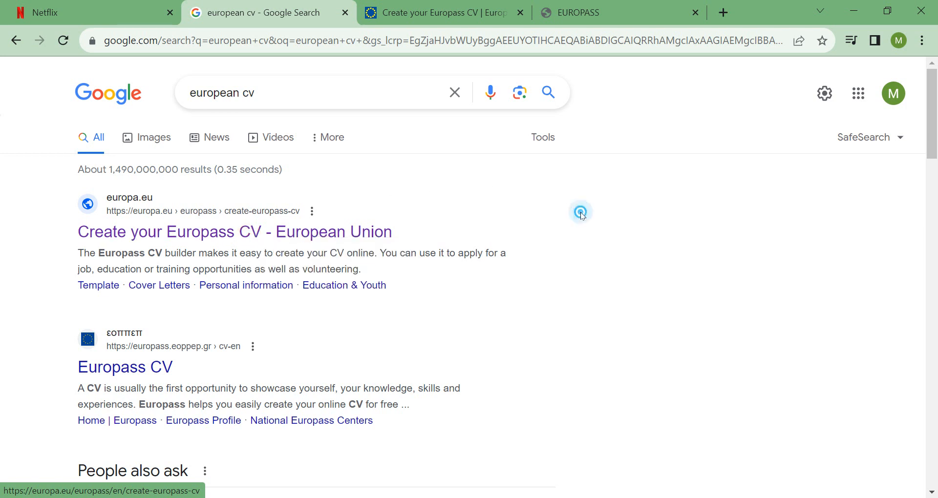
click(450, 4)
Open the Europass profile wizard to reach the Create your Europass dialog.
drag(933, 129, 917, 166)
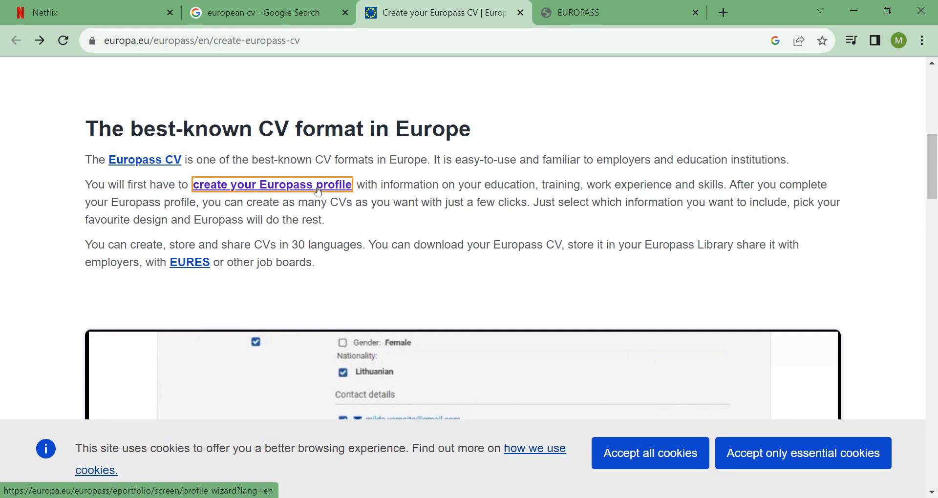
click(618, 5)
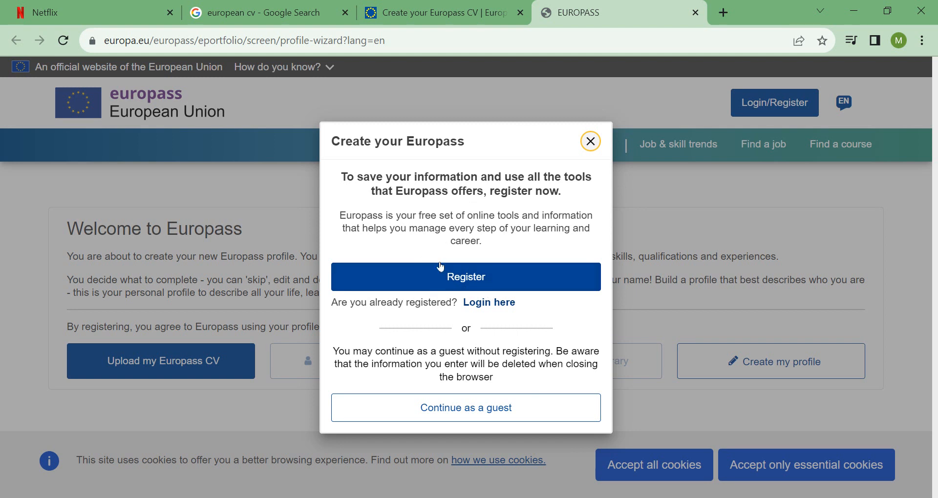
Continue as a guest and choose Create my profile.
click(479, 413)
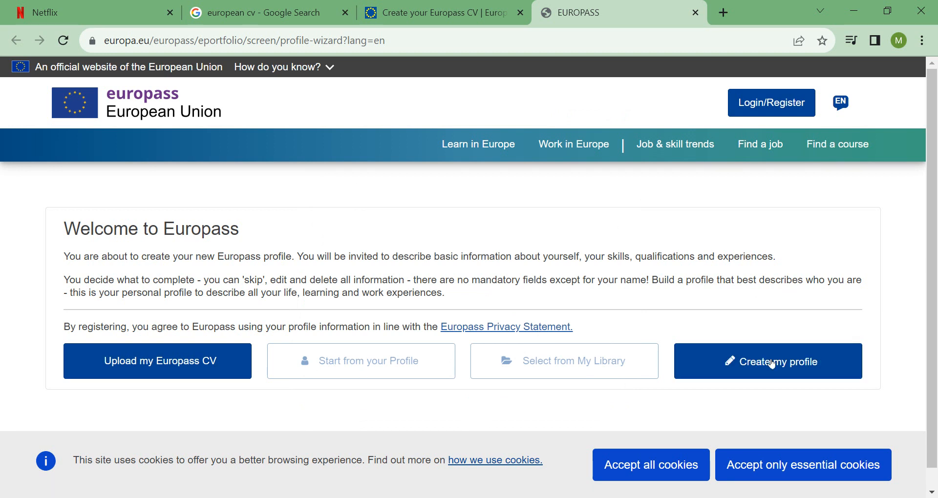
scroll(890, 215, down, 1)
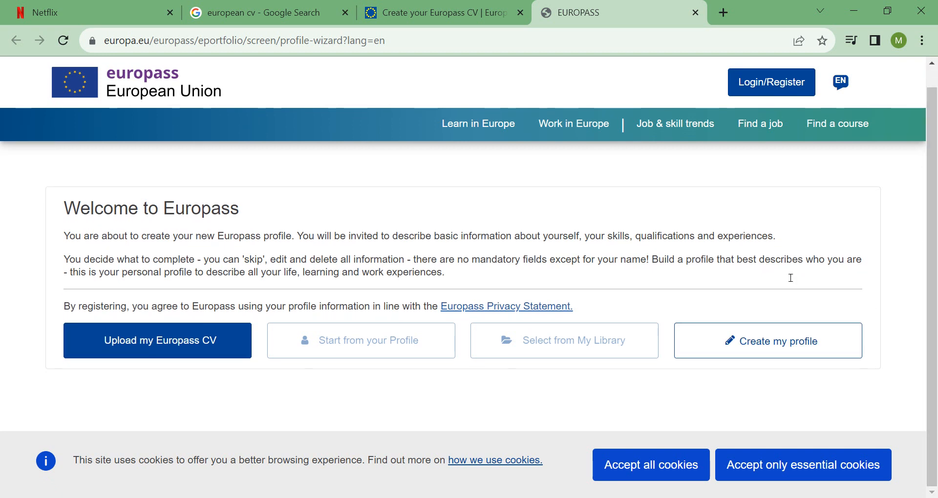
click(779, 328)
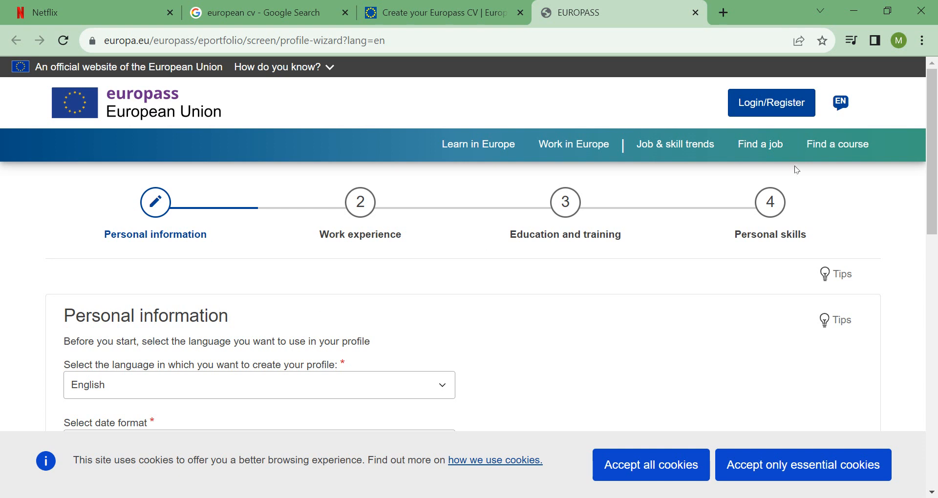
scroll(427, 179, down, 2)
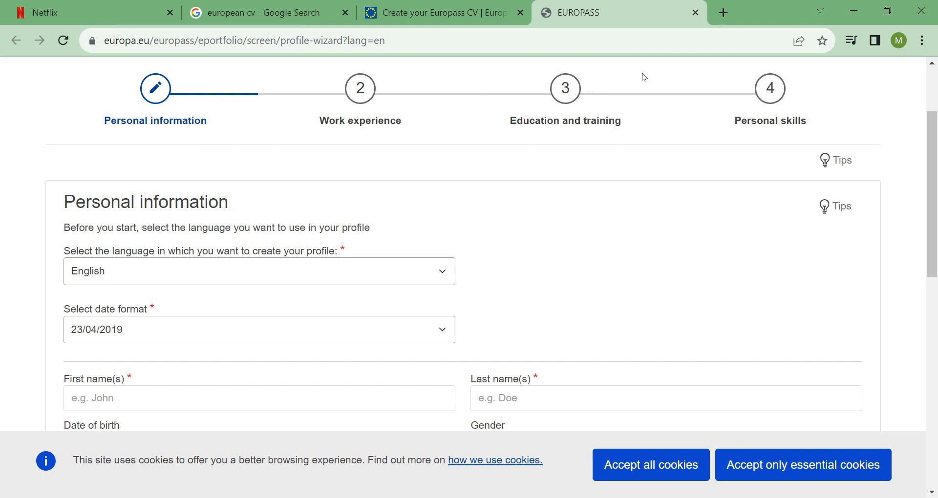
scroll(932, 195, up, 2)
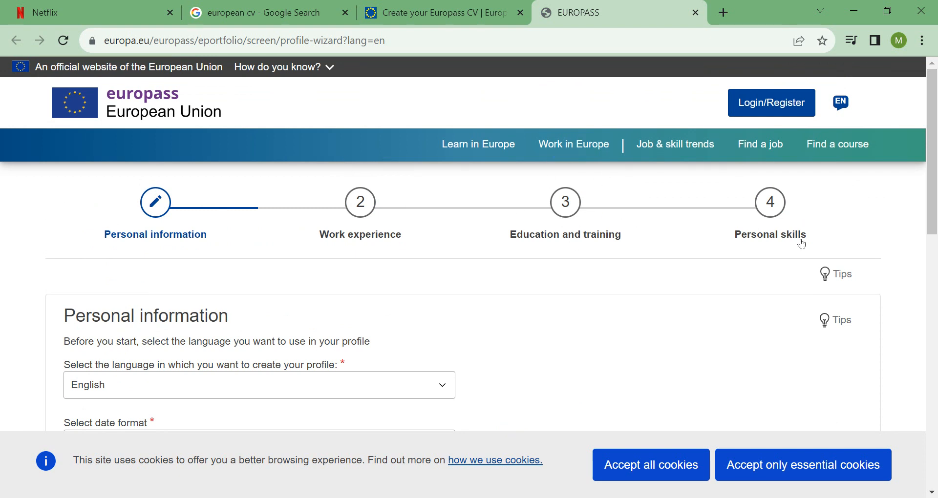
drag(937, 140, 937, 178)
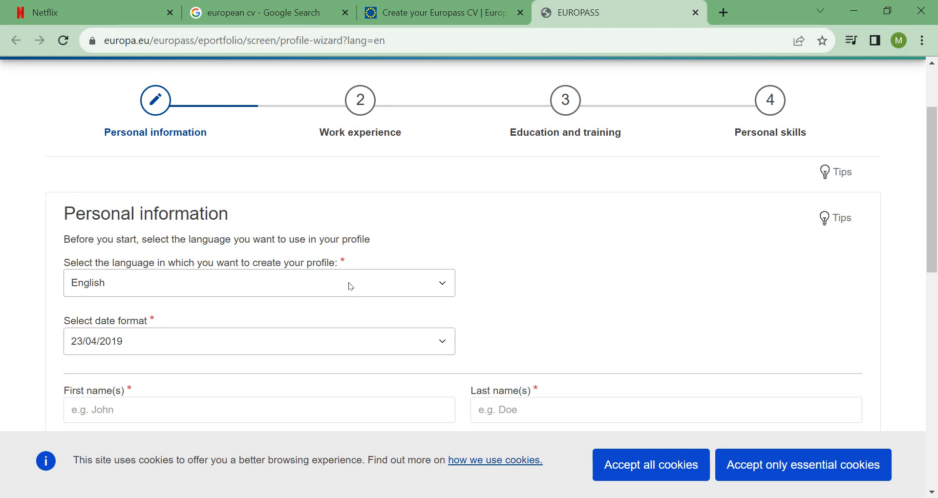
scroll(849, 194, down, 1)
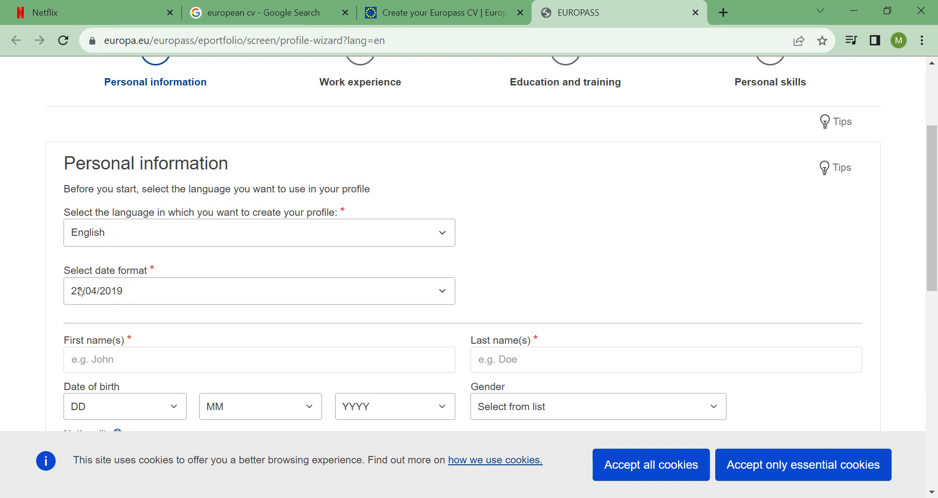
click(447, 294)
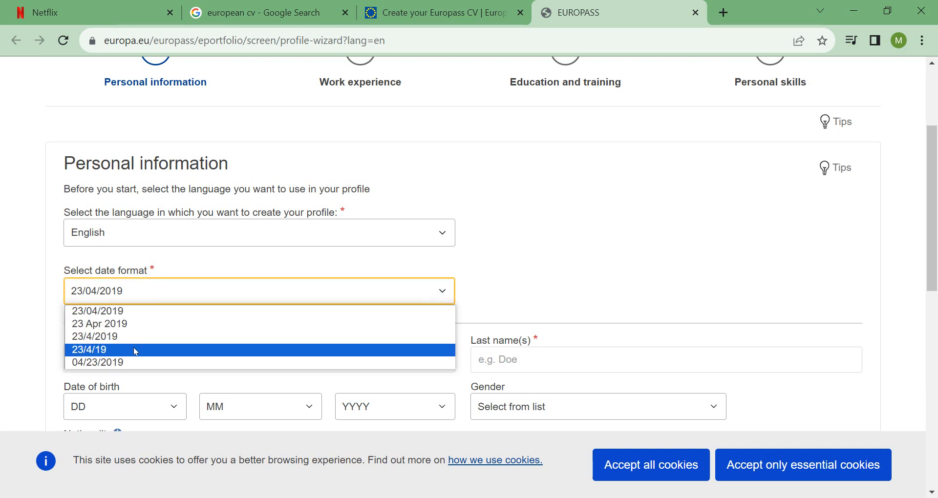
click(135, 292)
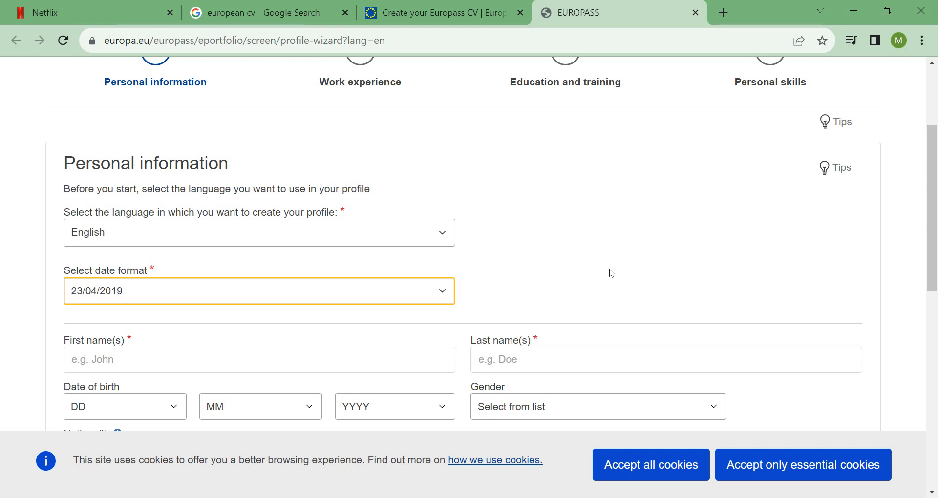
click(688, 245)
drag(933, 215, 937, 255)
Enter the user's first name and last name.
click(114, 254)
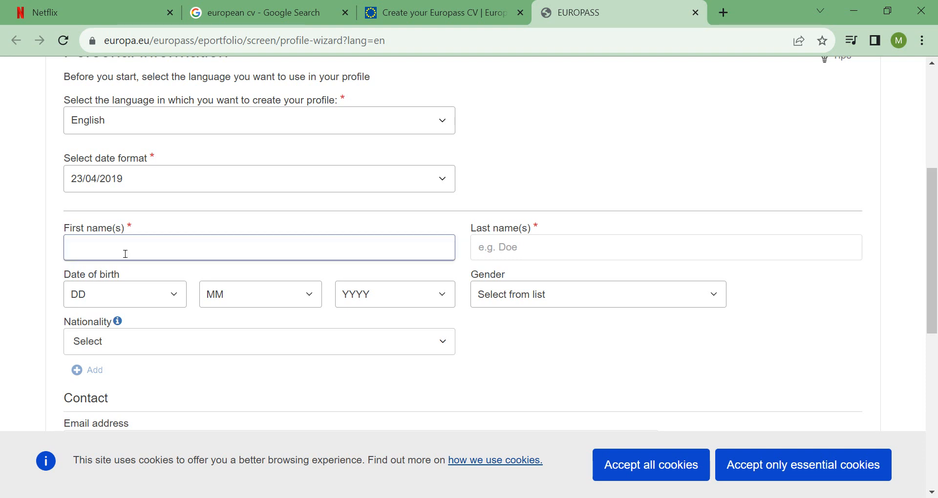
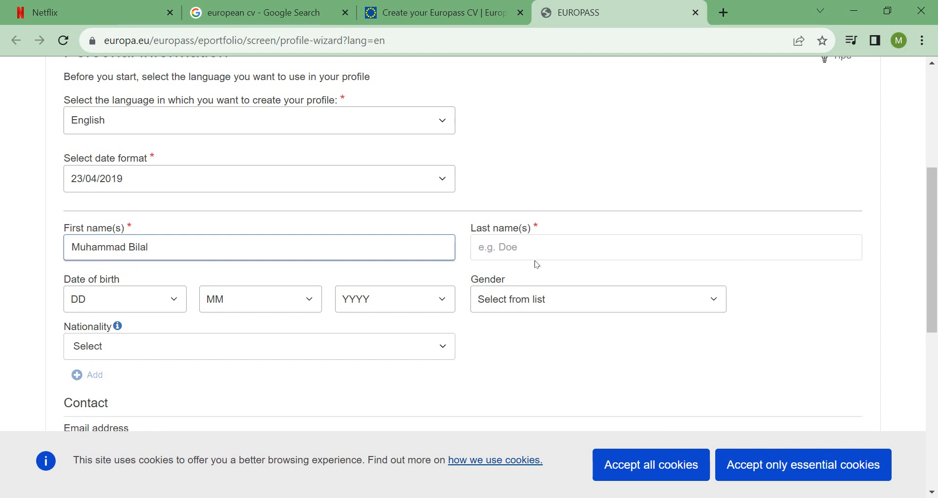
click(547, 254)
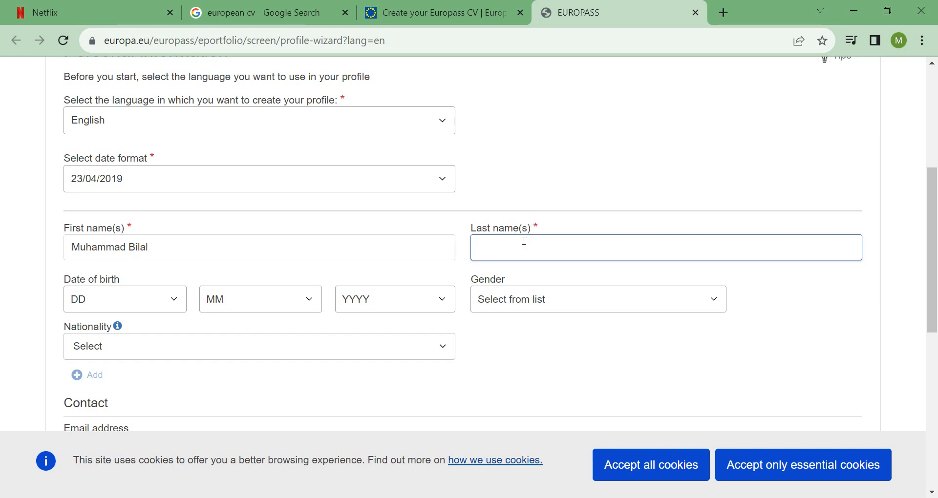
Fill in the date of birth from the day, month and year lists.
click(179, 307)
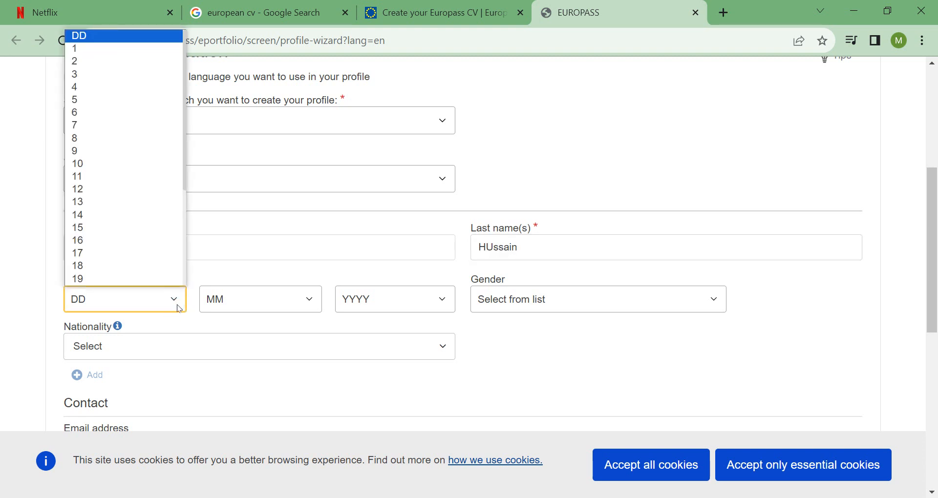
click(86, 59)
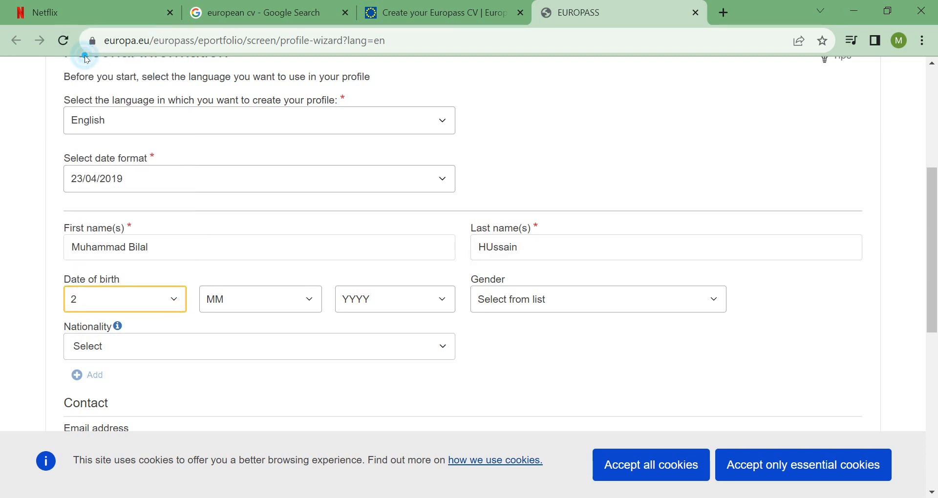
click(316, 303)
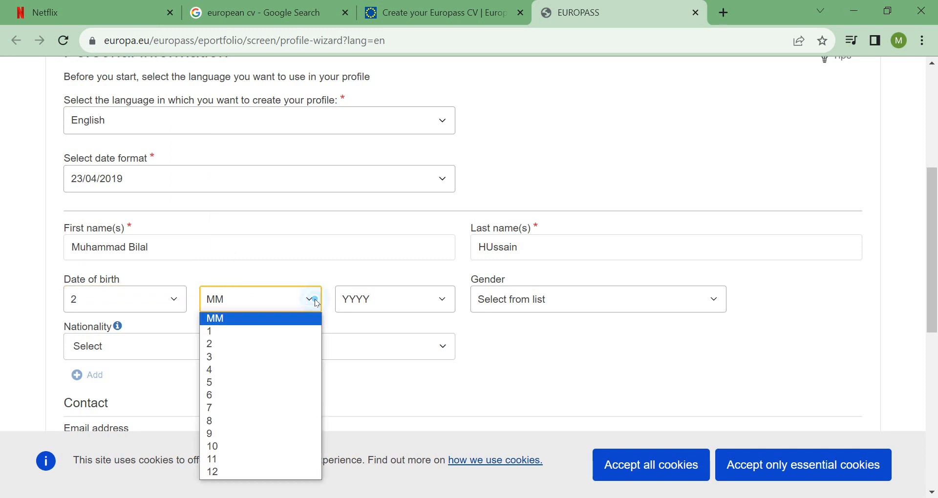
click(240, 472)
click(443, 303)
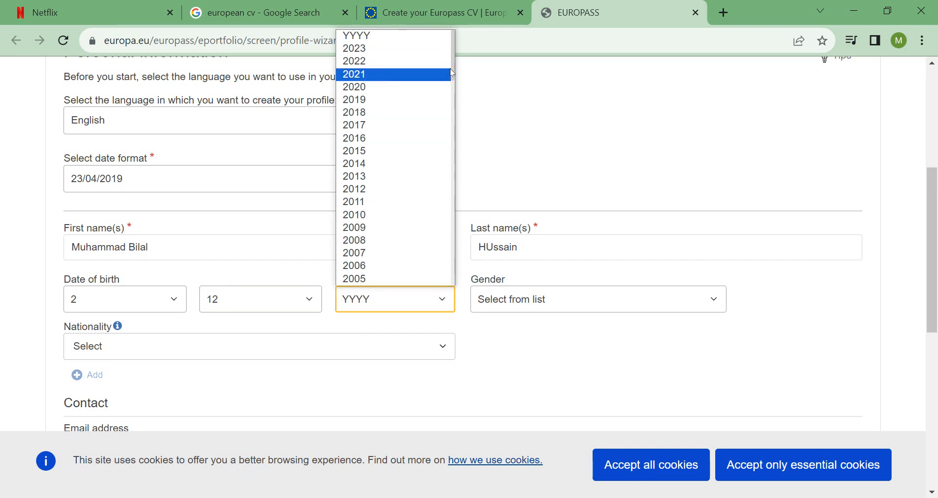
drag(450, 69, 451, 128)
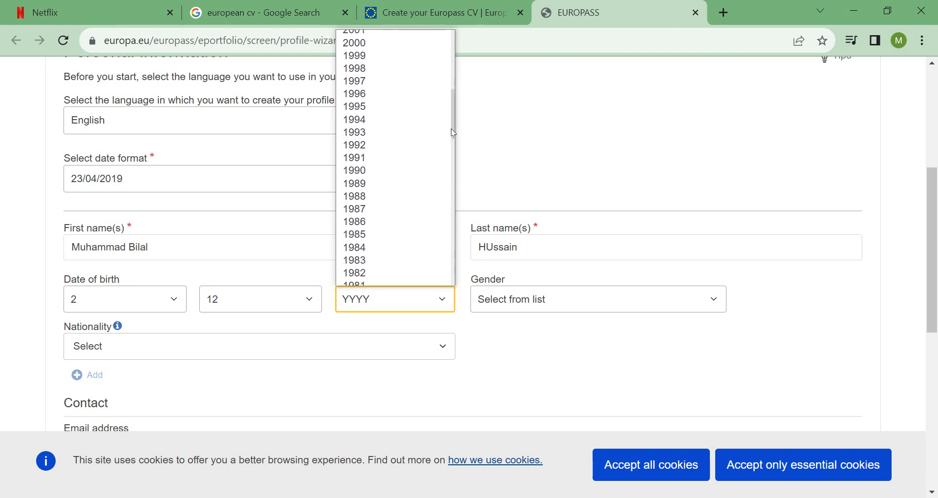
click(370, 146)
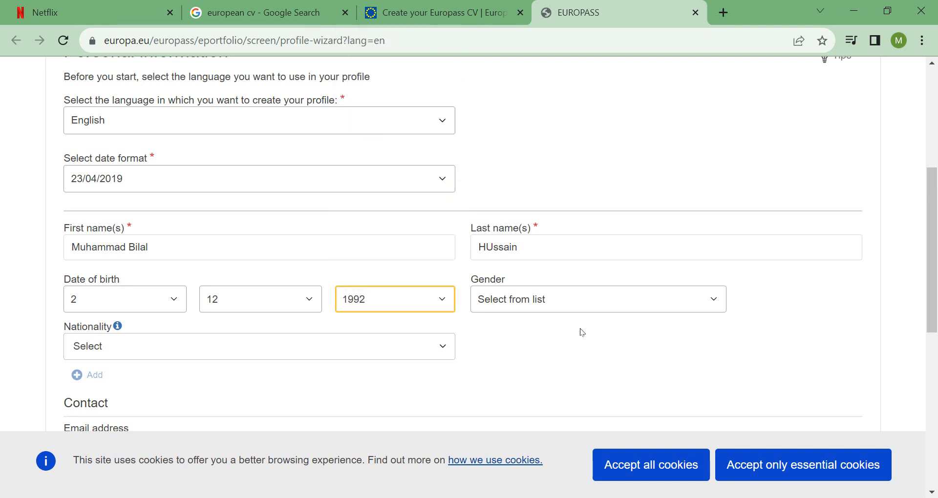
Choose Male as the gender and Pakistani as the nationality.
click(713, 301)
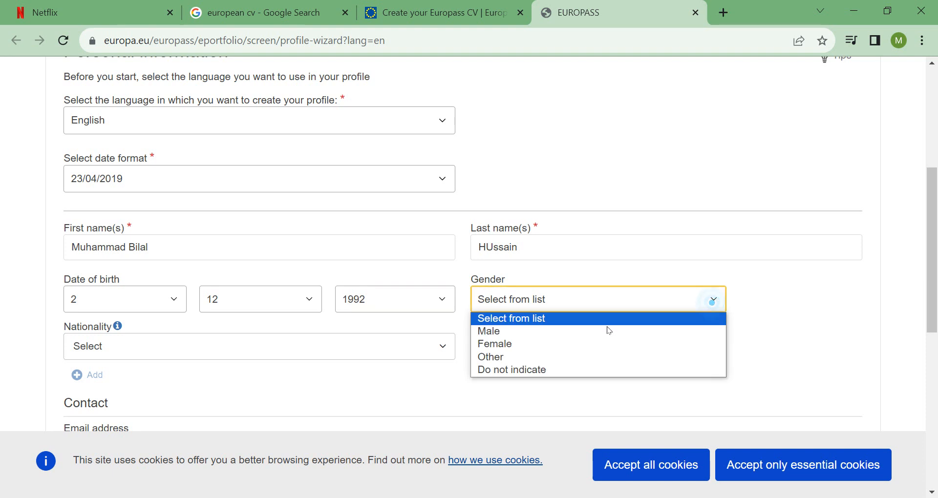
click(529, 331)
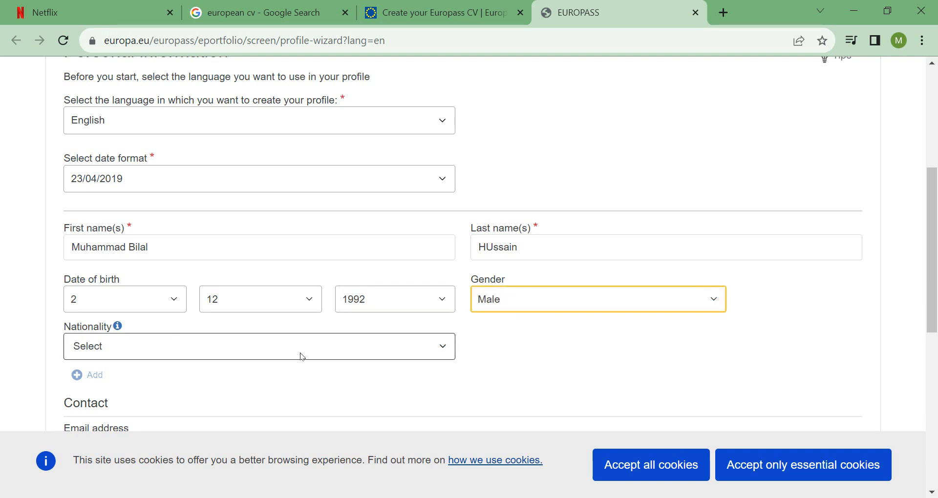
click(442, 347)
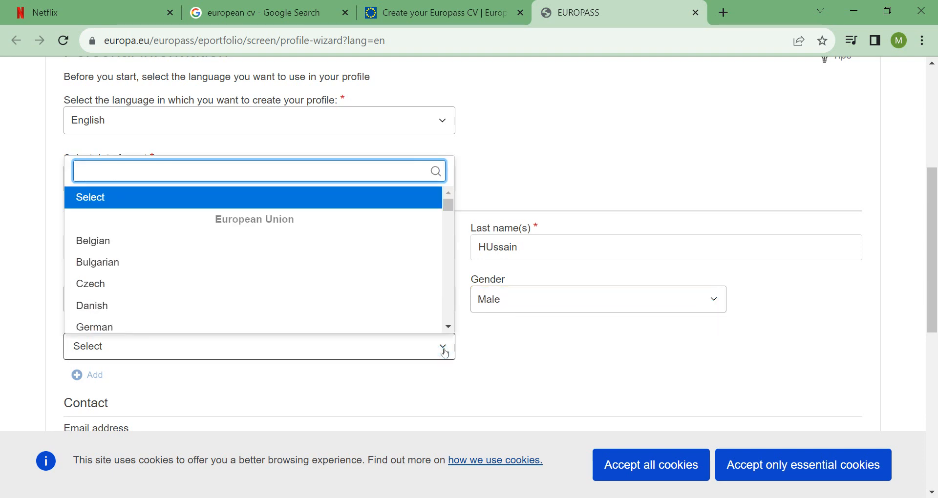
text(p)
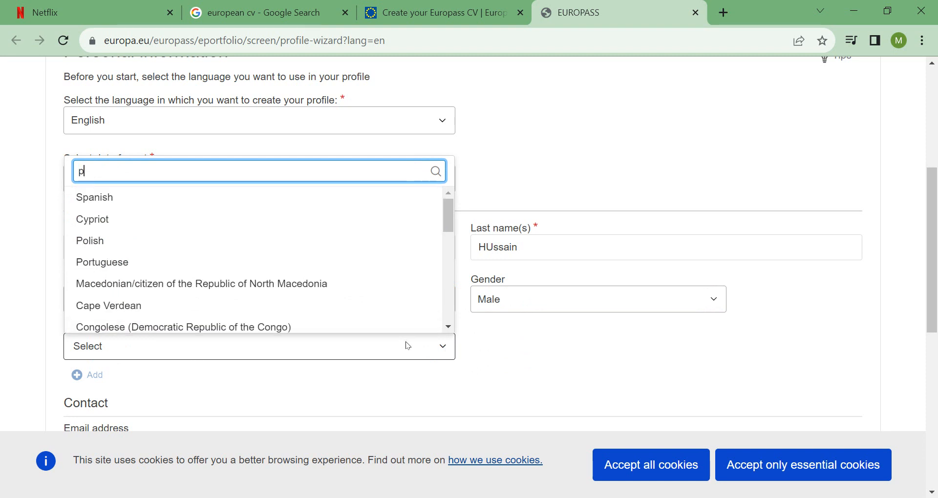
text(ak)
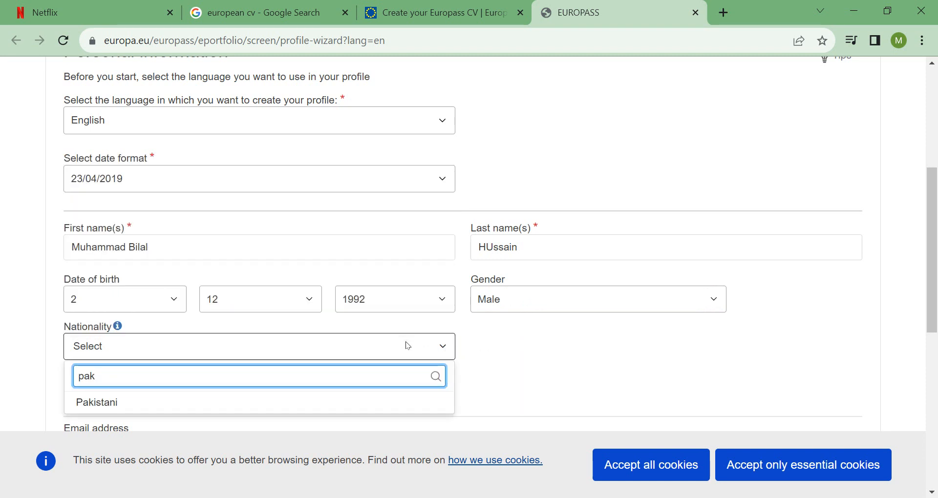
click(122, 407)
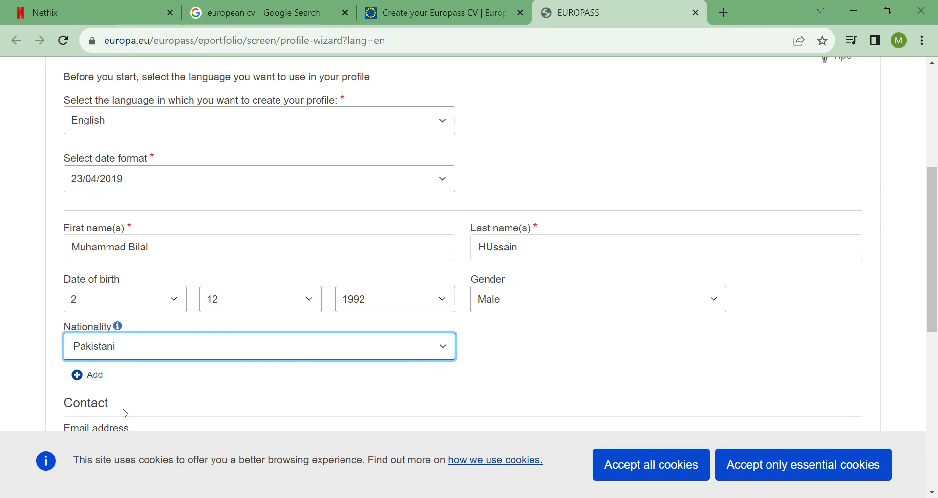
Enter the user's e-mail address in the Contact section.
scroll(219, 258, down, 4)
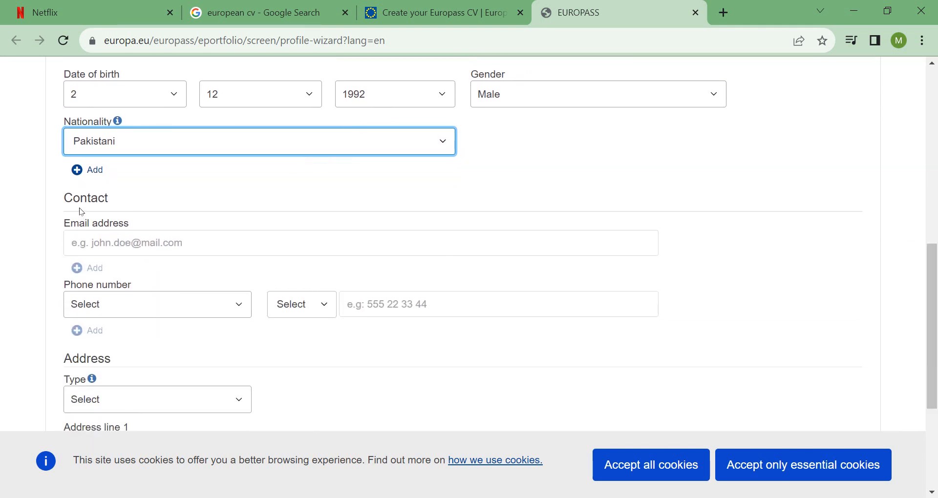
click(118, 252)
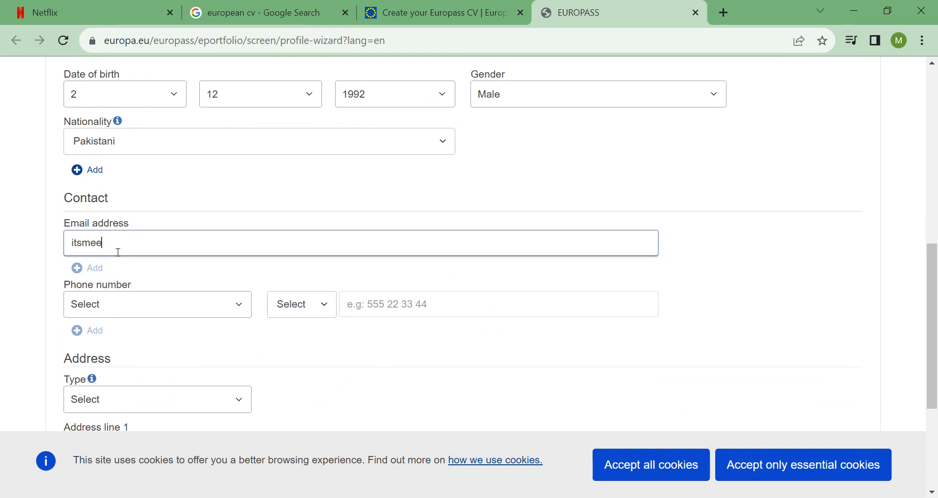
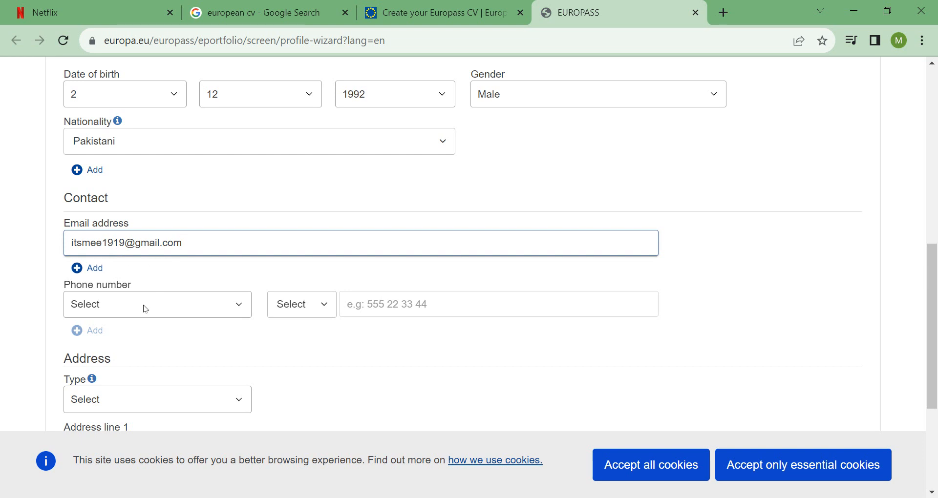
Set the phone number type to Mobile.
click(226, 308)
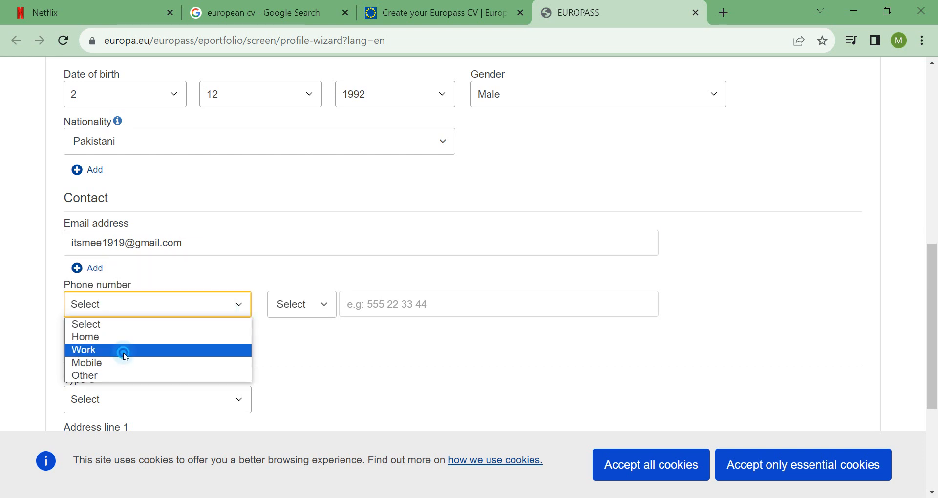
click(126, 351)
click(228, 310)
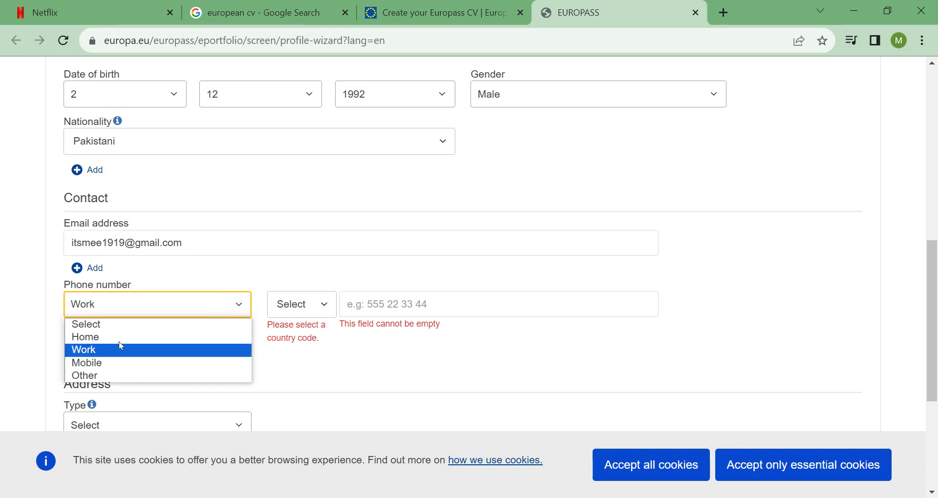
click(113, 363)
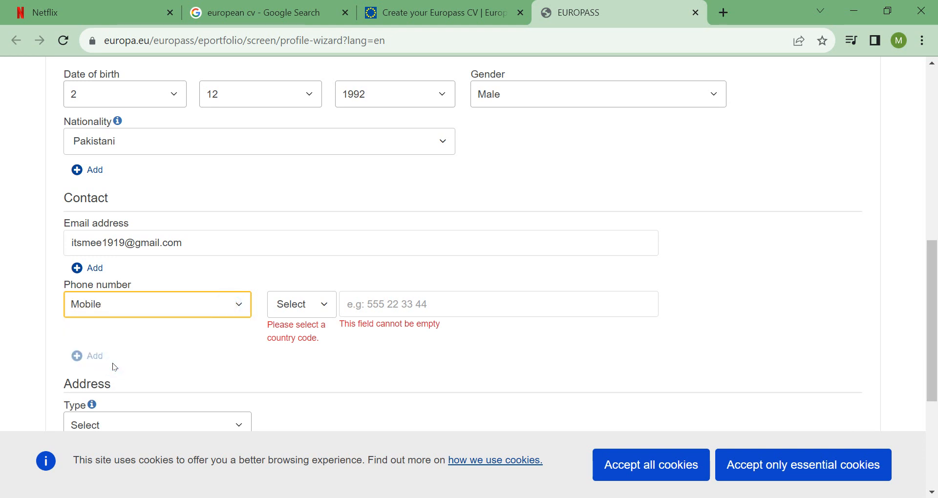
Choose Pakistan +92 as the country code and enter the phone number.
click(326, 307)
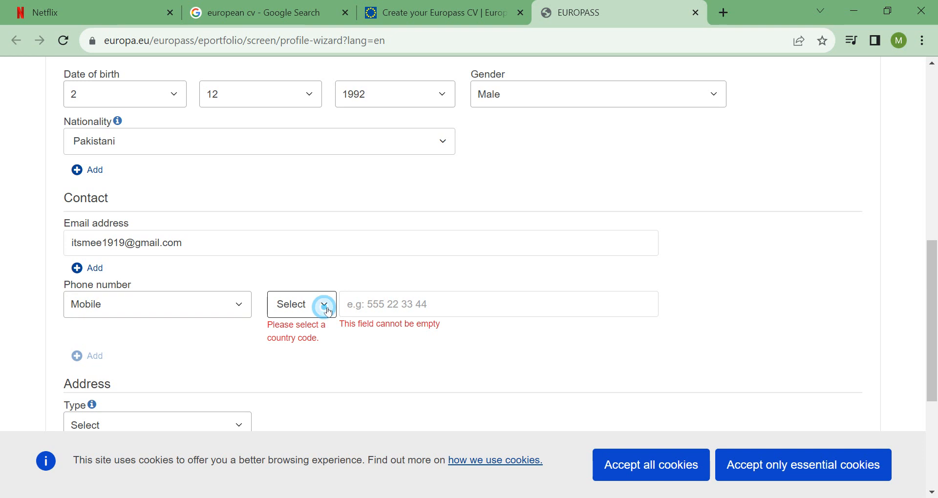
click(328, 310)
click(328, 307)
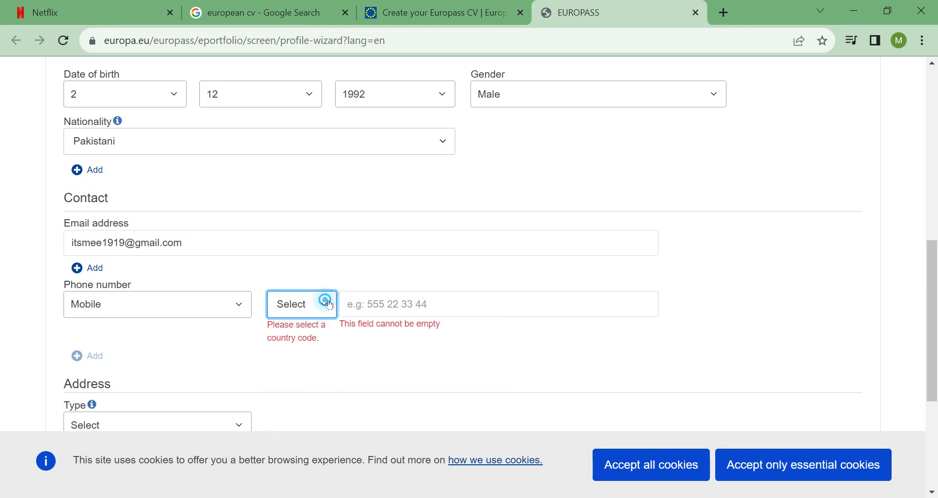
click(329, 305)
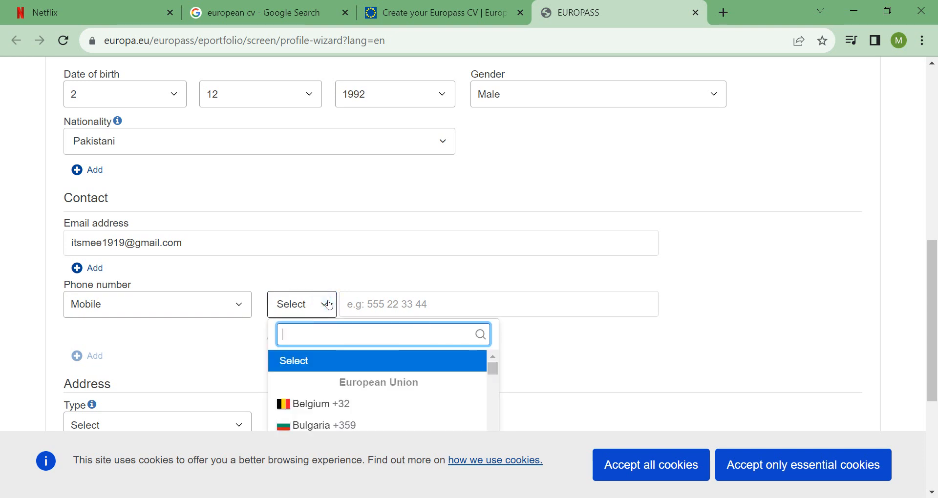
text(pak)
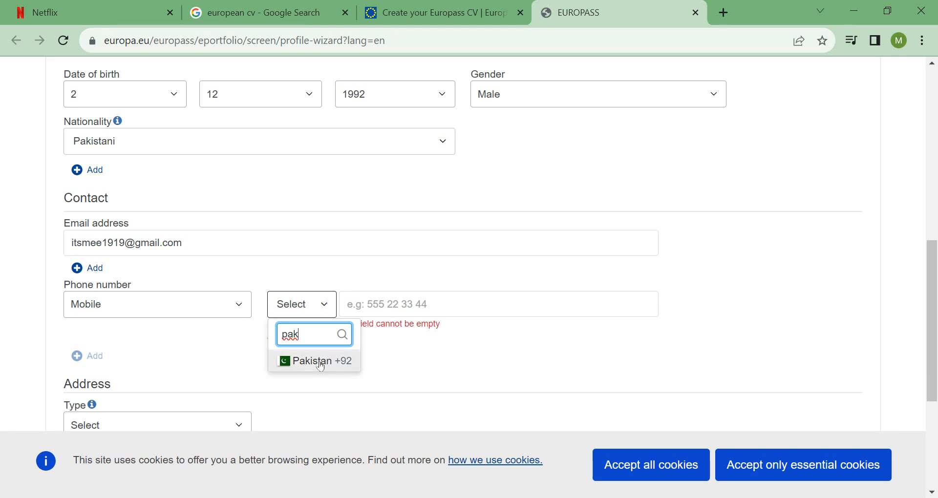
click(316, 362)
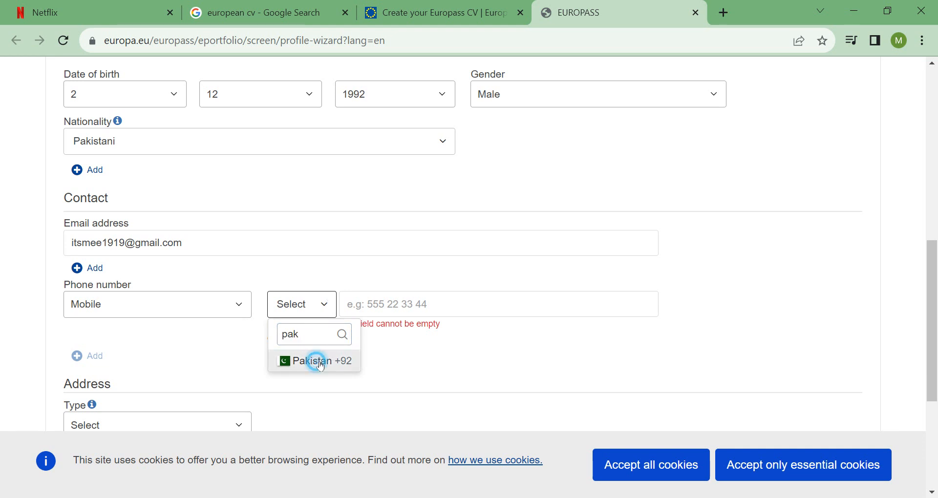
click(397, 315)
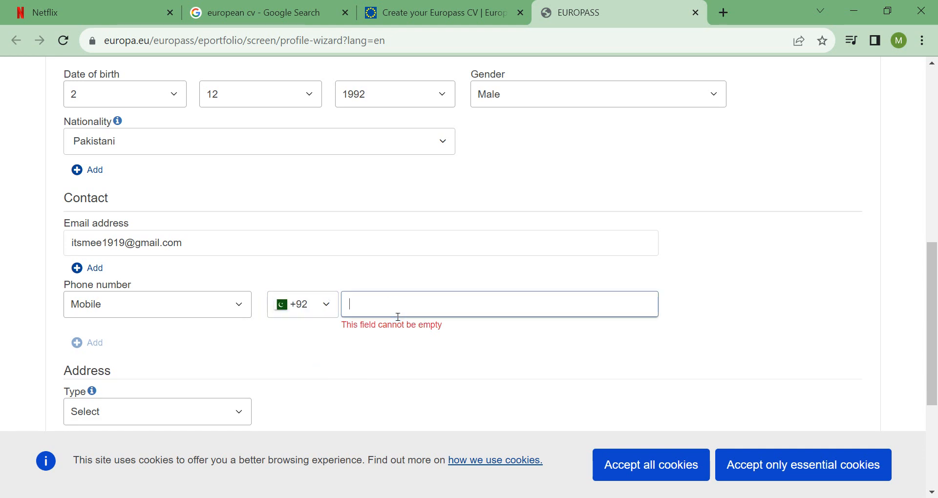
text(12)
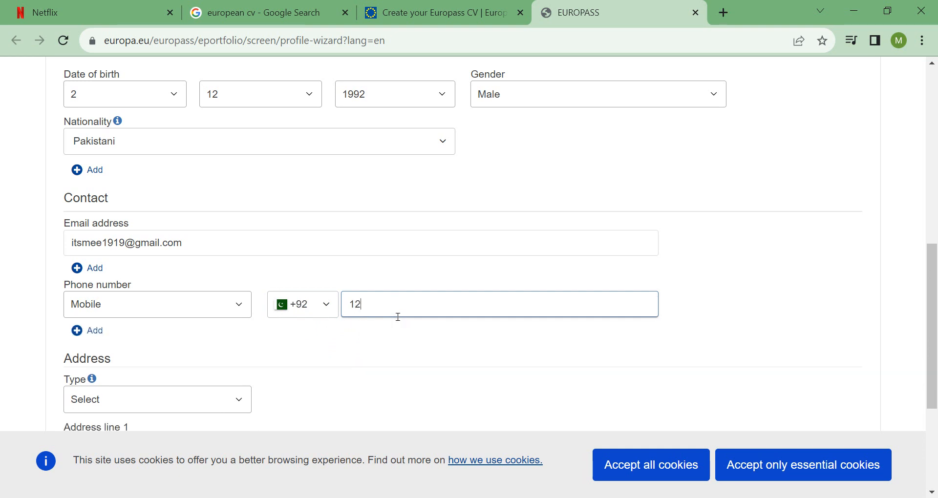
text(434567)
click(350, 366)
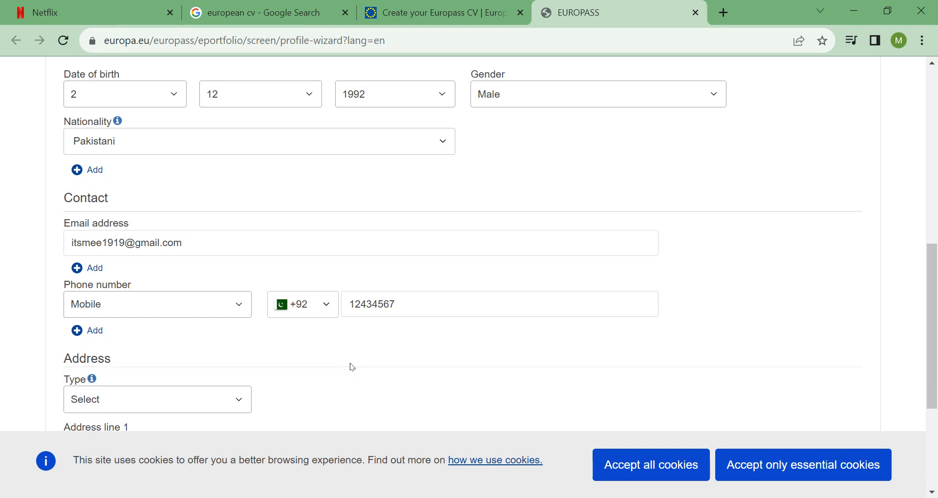
drag(933, 282, 937, 312)
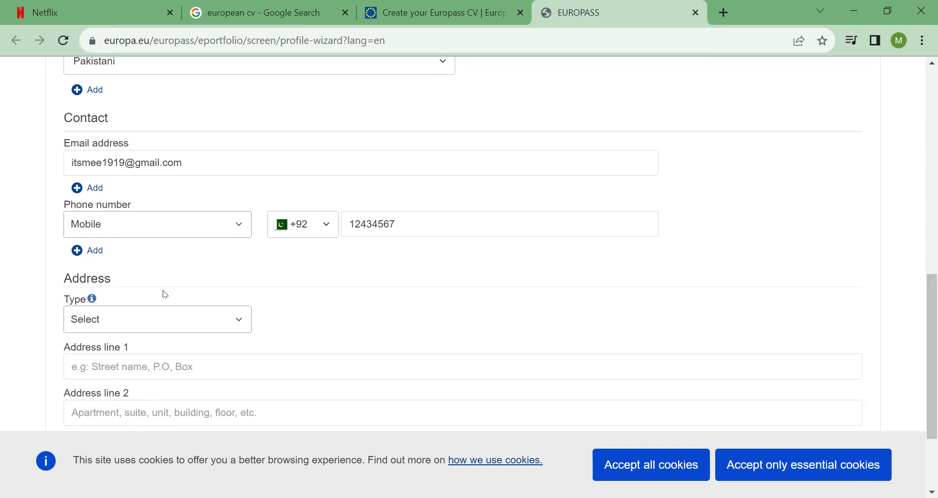
Set the address type to Work and enter the department name in Address line 1.
click(237, 321)
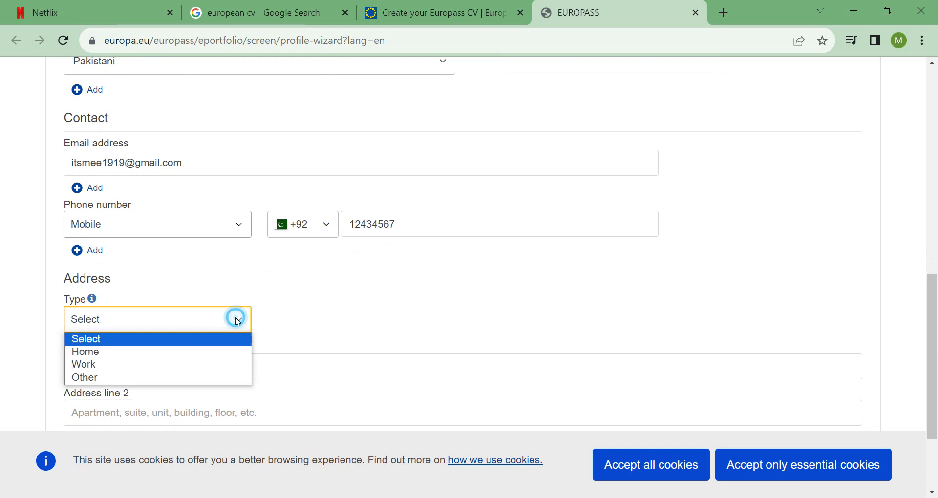
click(124, 364)
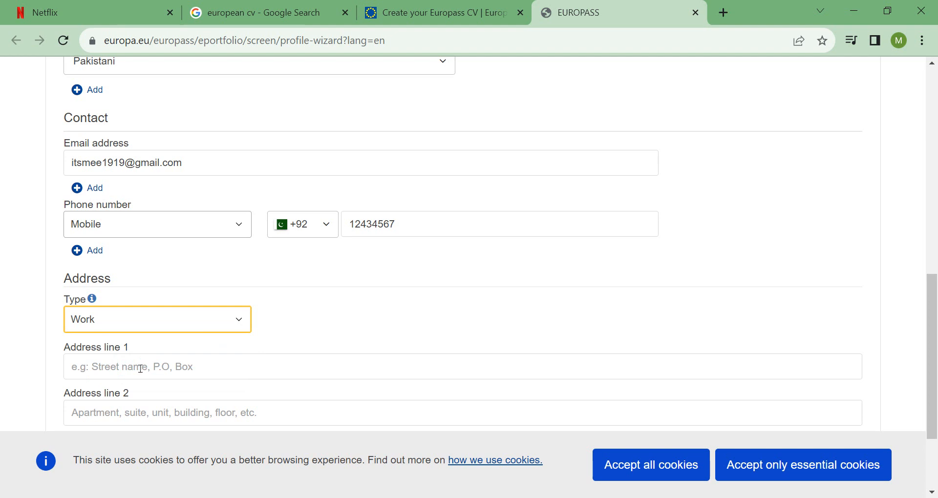
click(140, 369)
text(Depart)
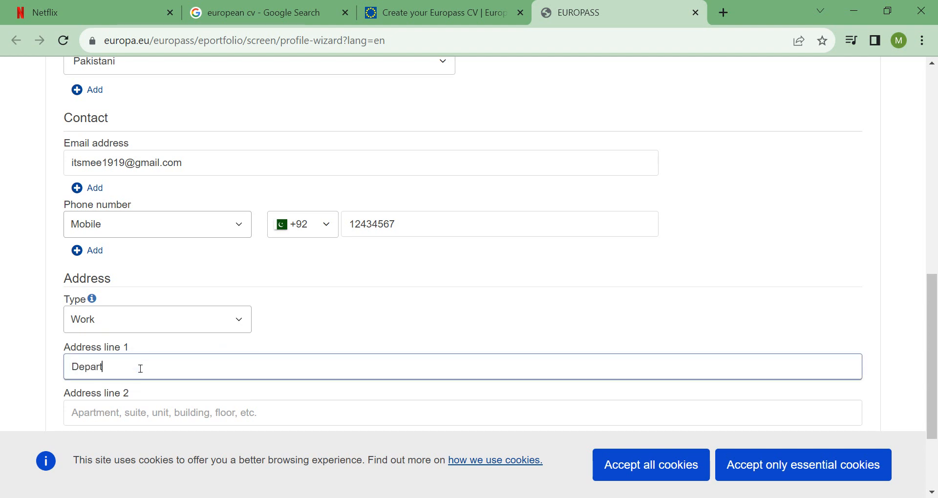
text(ment of Food Science, GCUF)
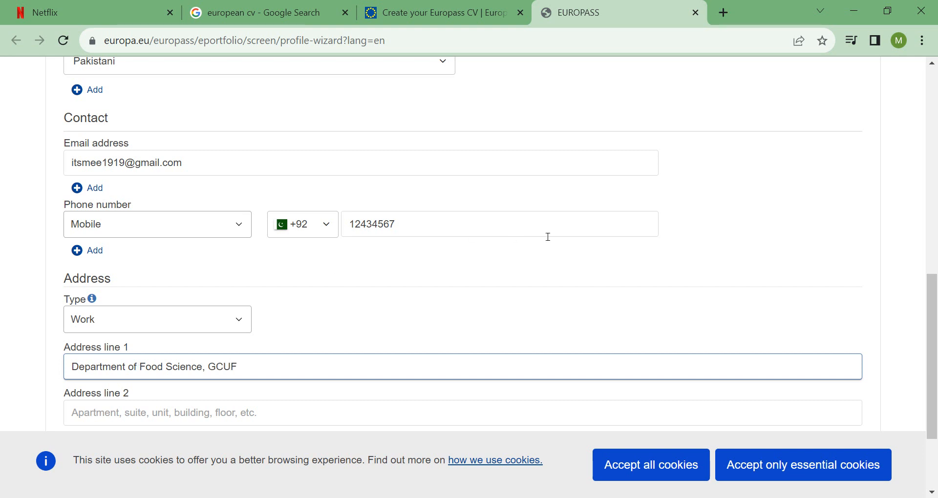
Delete the trailing 'GCUF' from Address line 1.
scroll(130, 336, down, 2)
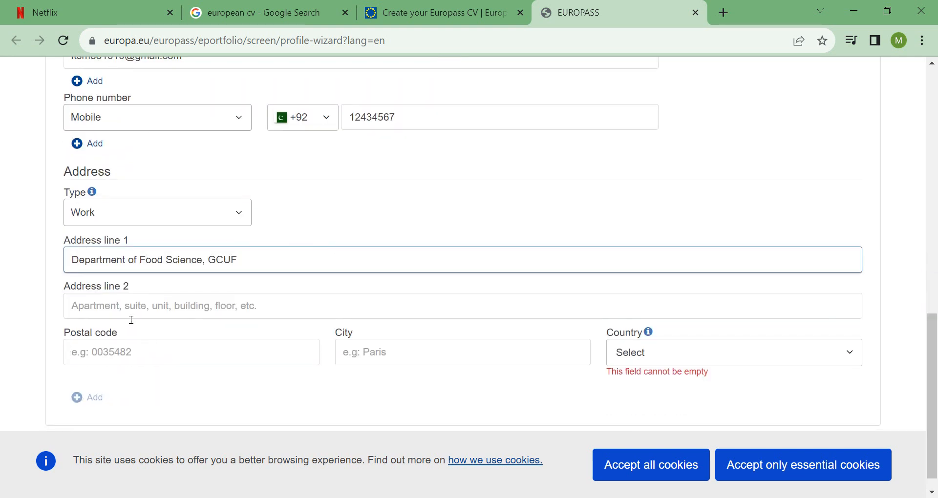
click(114, 309)
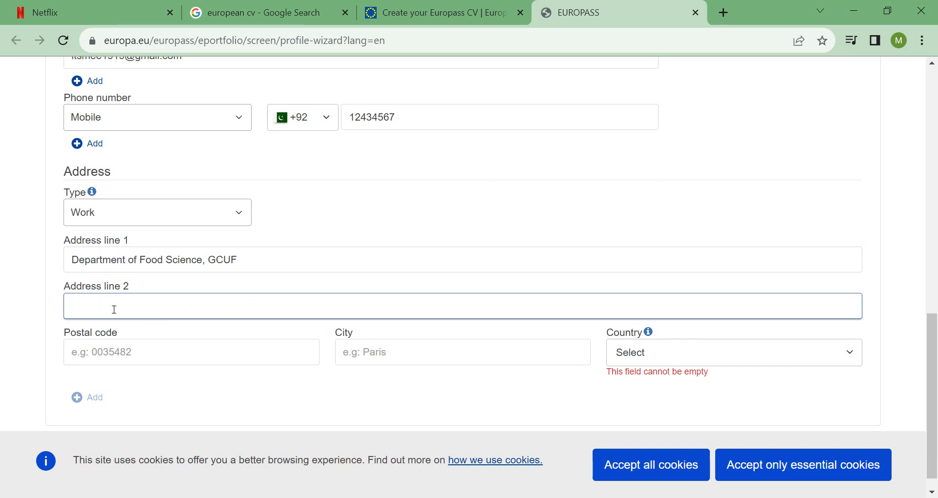
drag(263, 258, 211, 261)
scroll(212, 261, up, 5)
click(244, 221)
drag(932, 288, 932, 404)
drag(261, 247, 217, 245)
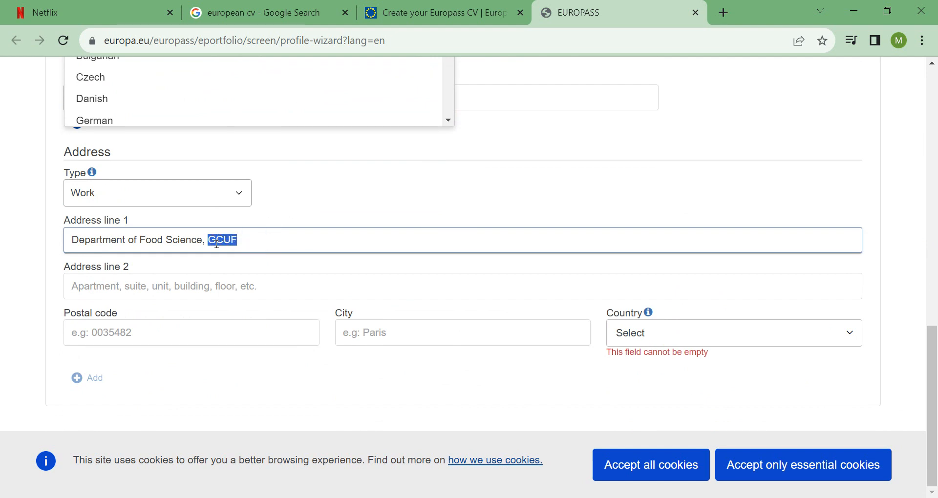
key(BackSpace)
key(BackSpace)
key(BackSpace)
Fill Address line 2 with the university name and city abbreviation.
click(174, 282)
text(Governm)
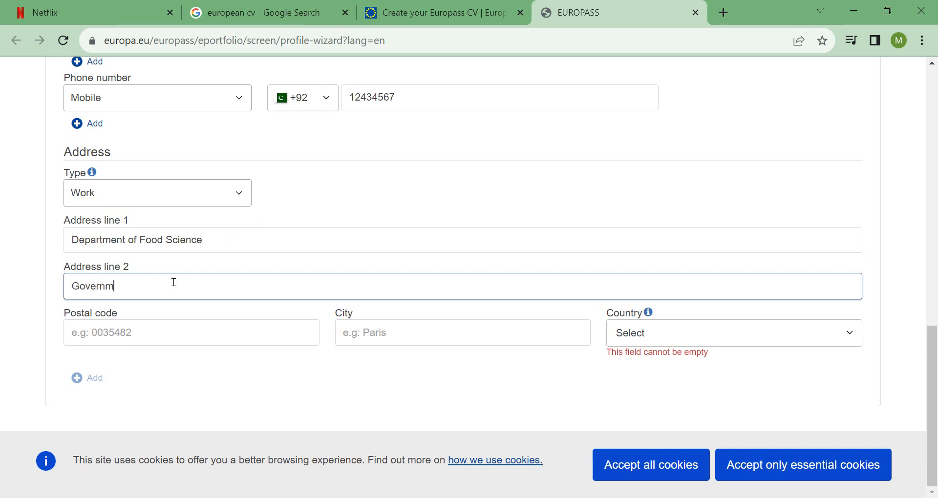
text(ent College Uni)
text( D)
key(BackSpace)
text(FSd)
click(198, 286)
key(BackSpace)
text(sd)
Enter postal code 38000, city faisalabad and country Pakistan for the address.
click(221, 340)
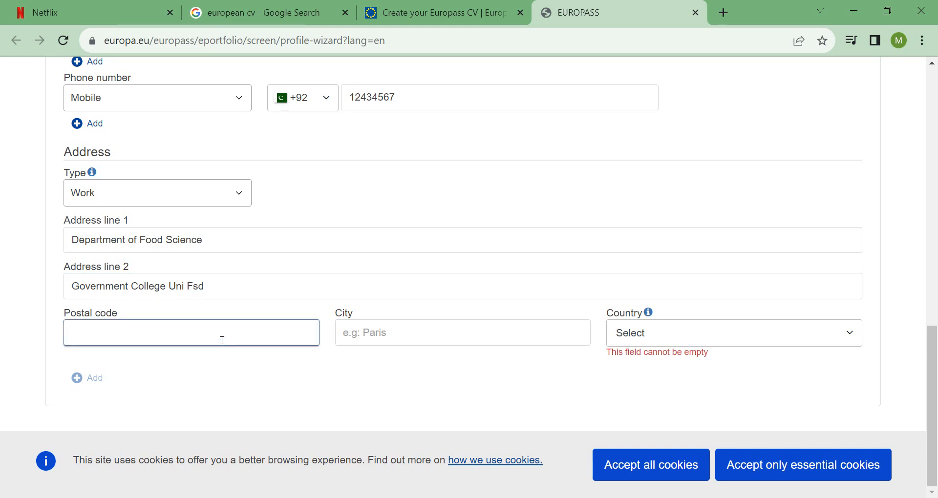
text(2)
key(BackSpace)
text(38000)
click(441, 335)
text(faisalabad)
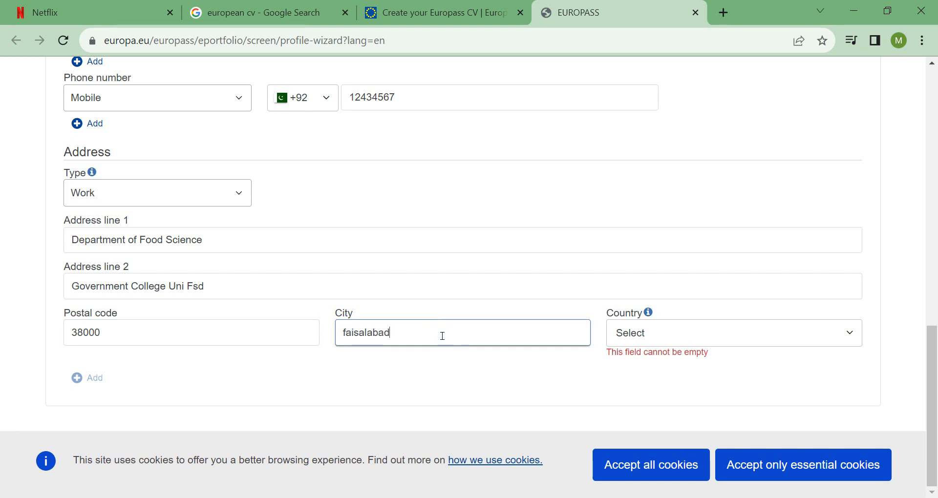
click(856, 340)
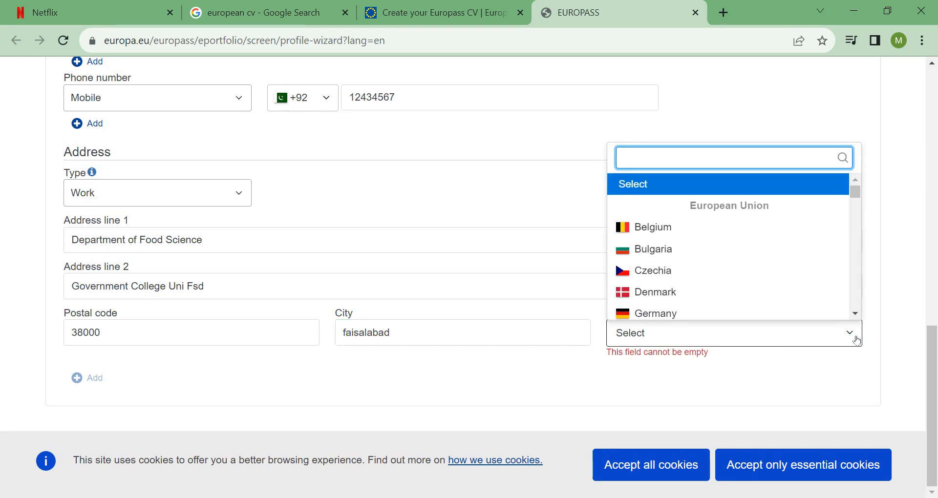
text(pak)
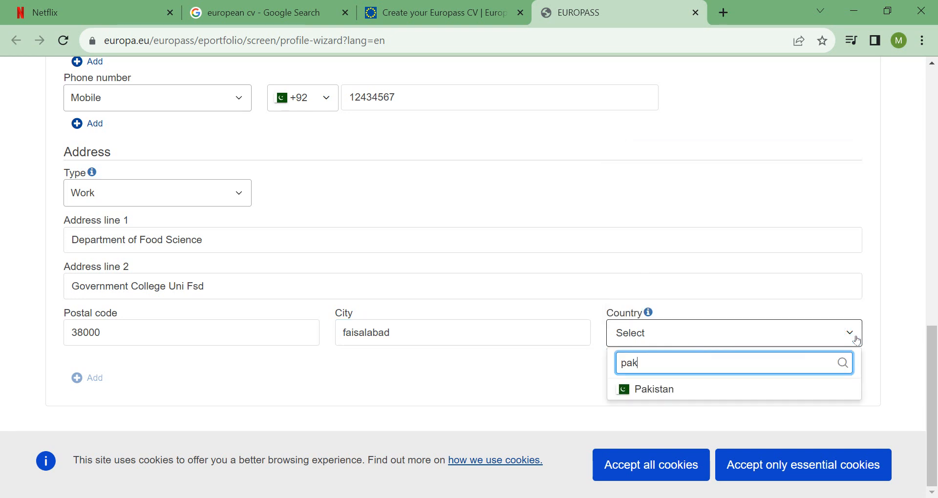
click(687, 390)
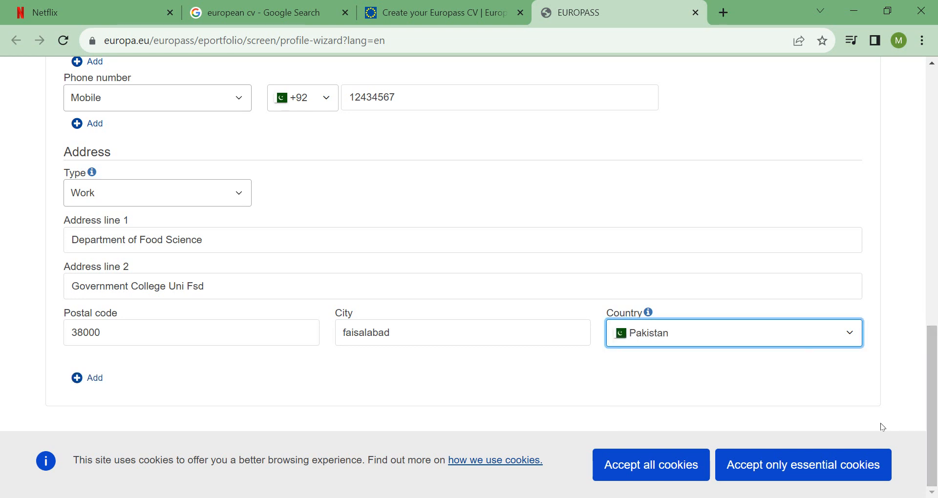
Accept the cookies, dismiss the notice and advance to Work experience.
click(680, 465)
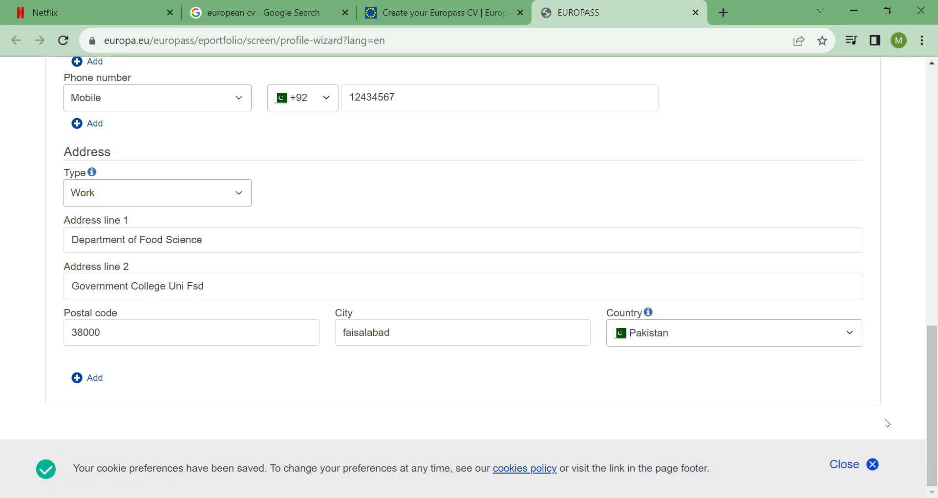
click(873, 465)
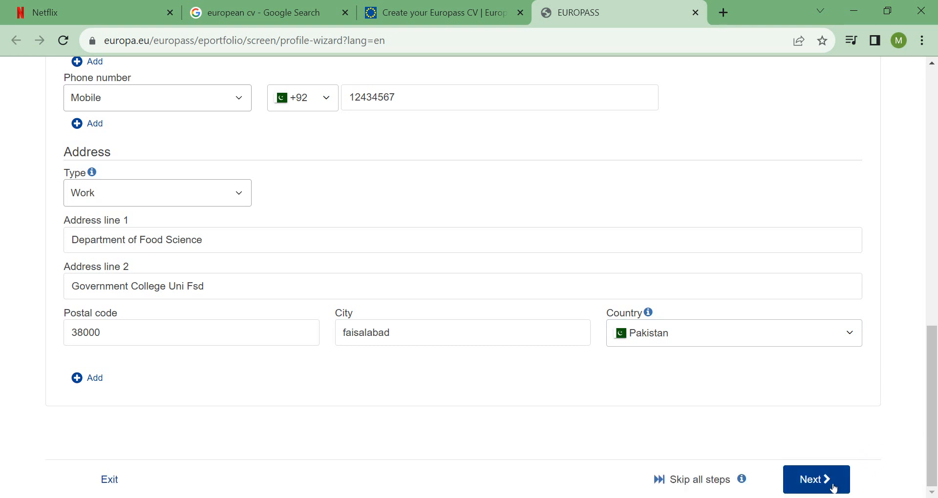
click(833, 488)
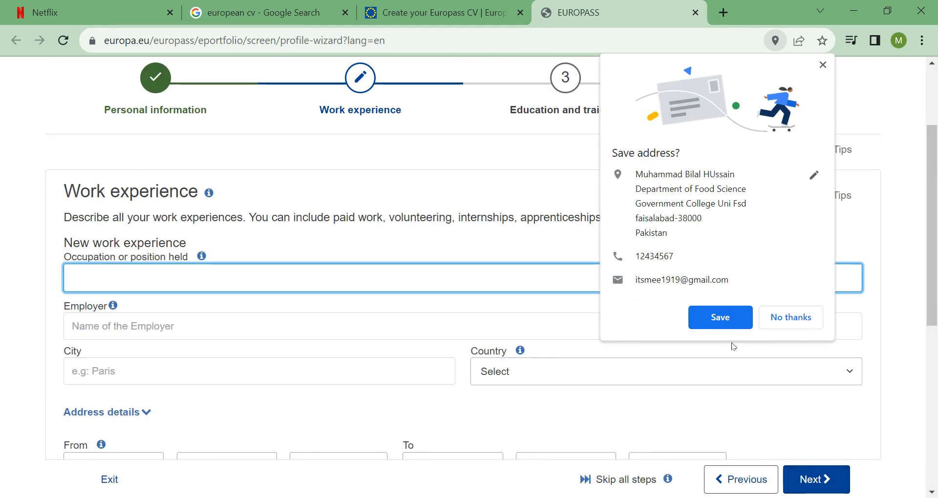
Search 'Lecturer' in Occupation and pick Linguistics lecturer from the suggestions.
click(719, 312)
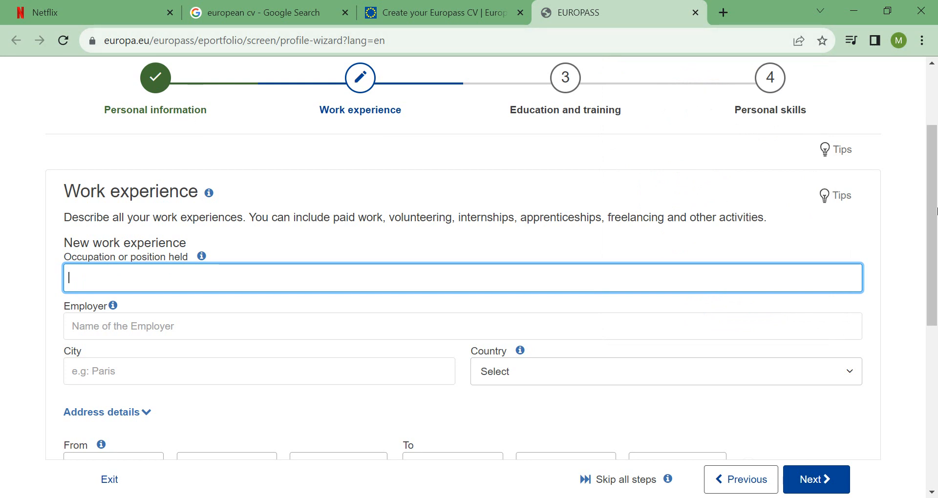
scroll(383, 126, up, 2)
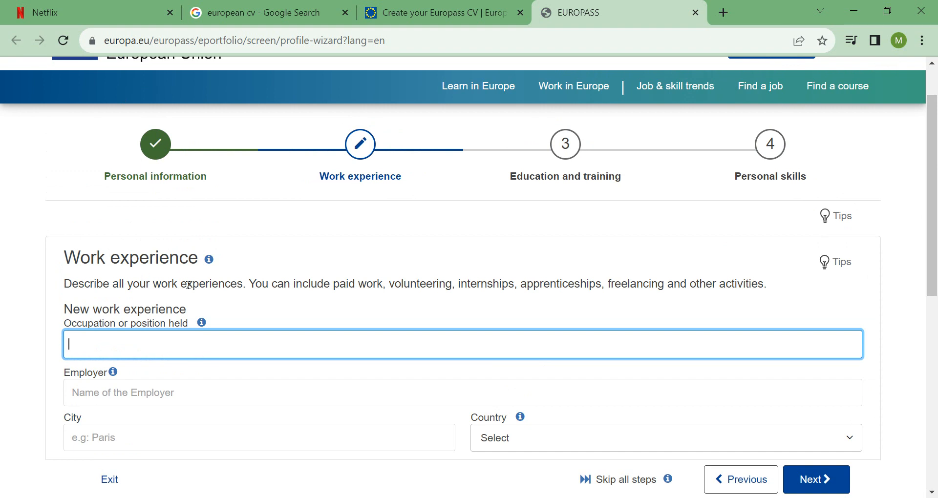
scroll(391, 254, down, 2)
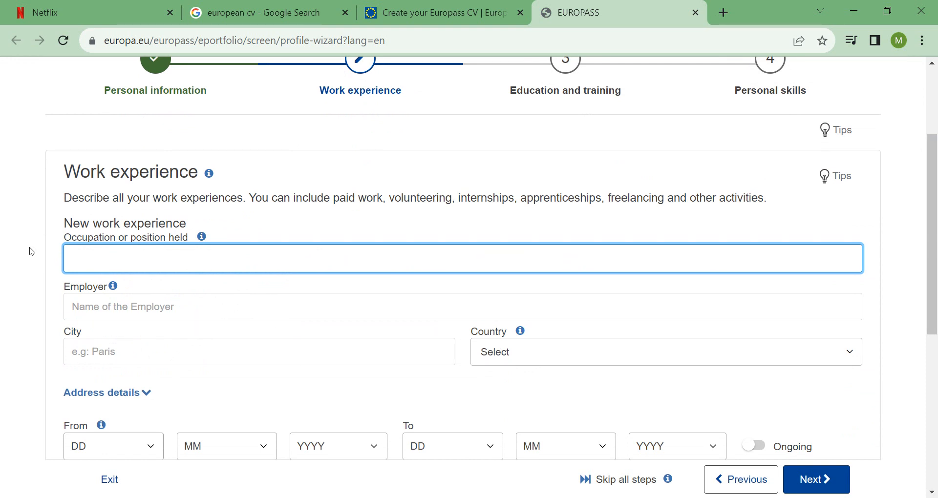
text(Lectu)
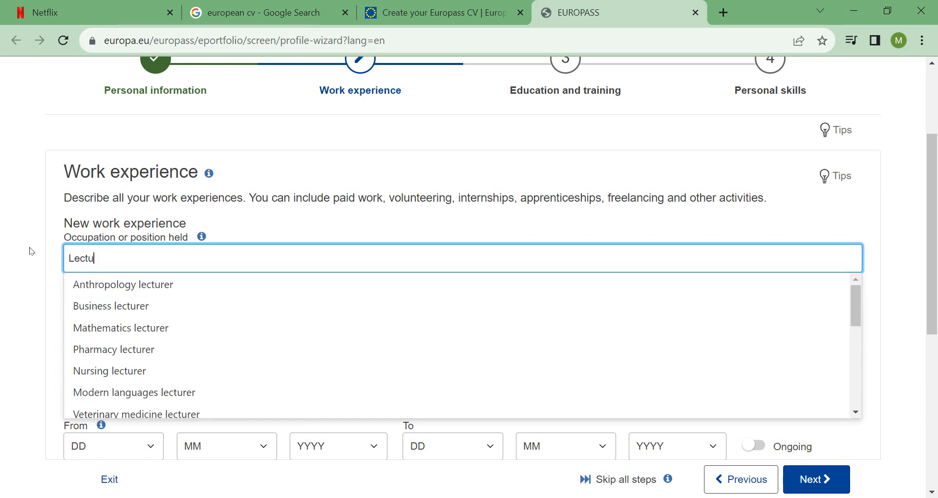
text(rer)
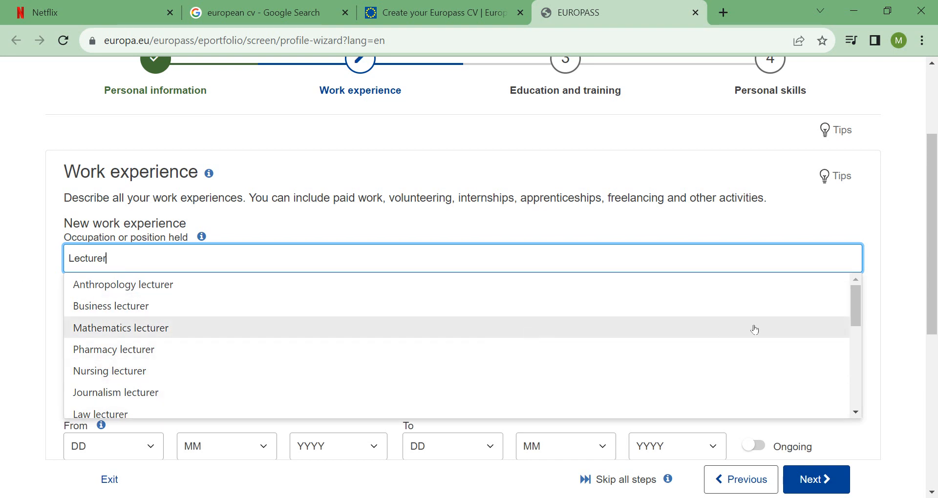
drag(856, 300, 858, 362)
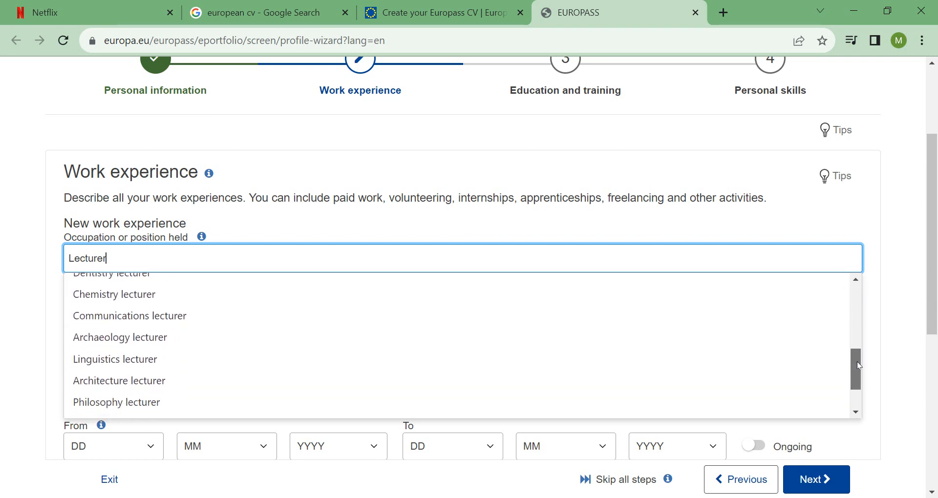
click(122, 360)
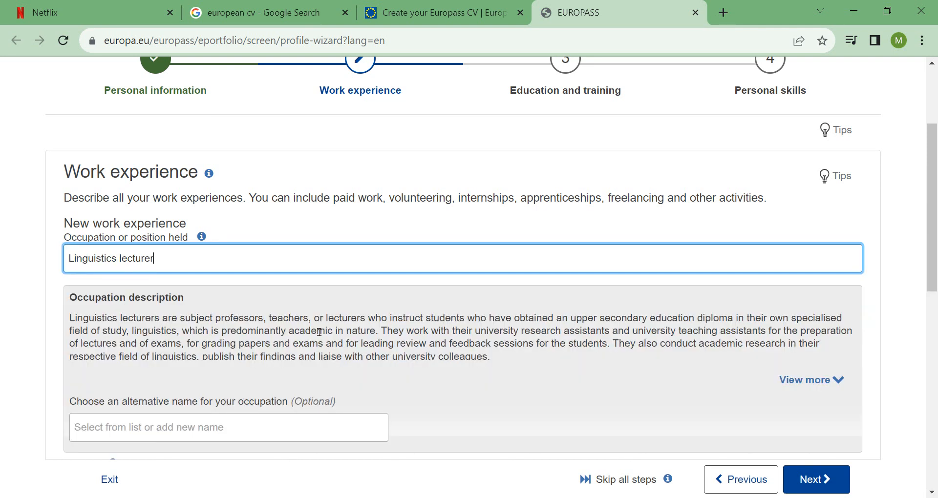
Enter GCUF as the employer and faisalabad as the city.
scroll(936, 230, down, 3)
drag(937, 232, 937, 235)
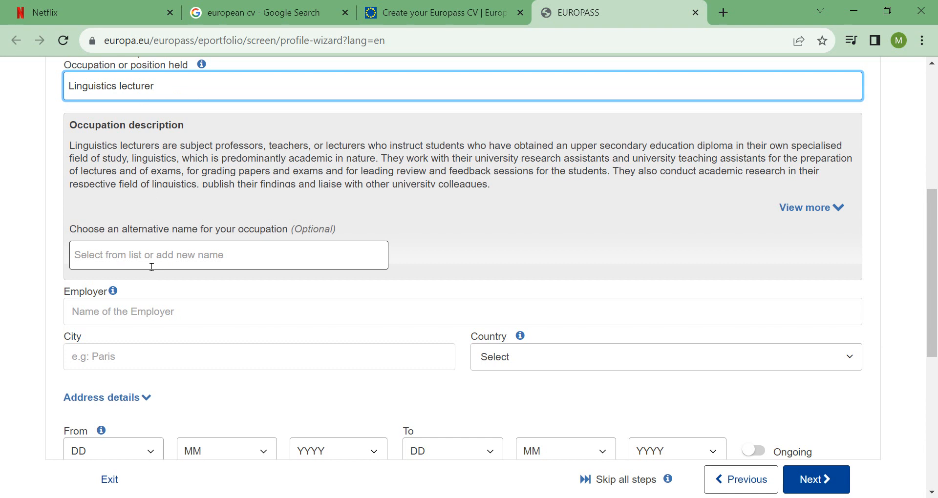
click(121, 321)
text(GCUF)
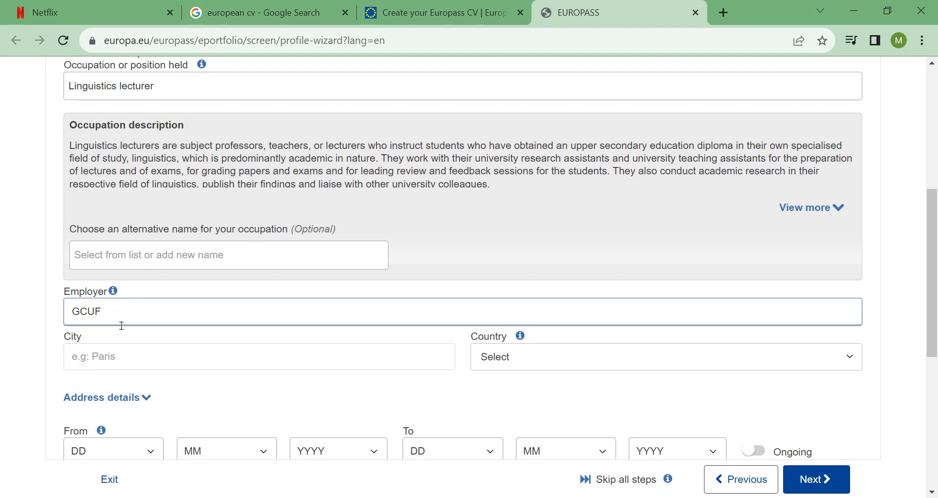
click(130, 367)
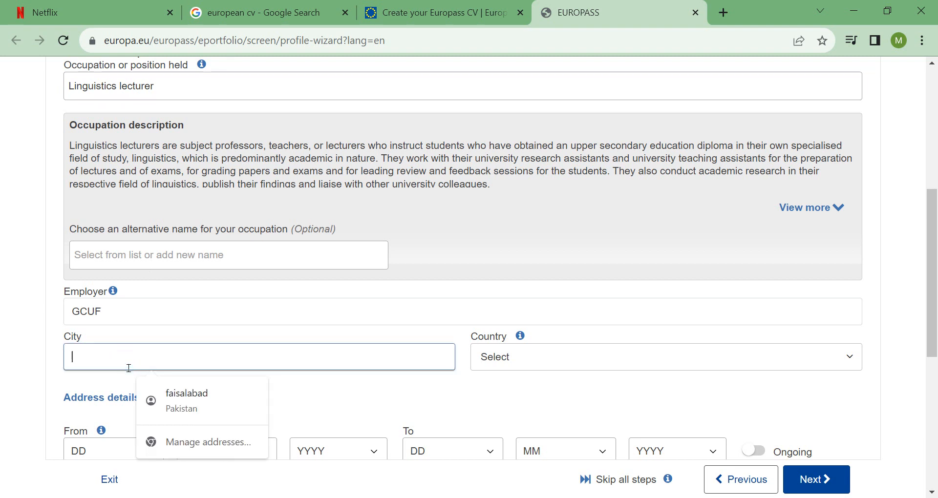
click(195, 404)
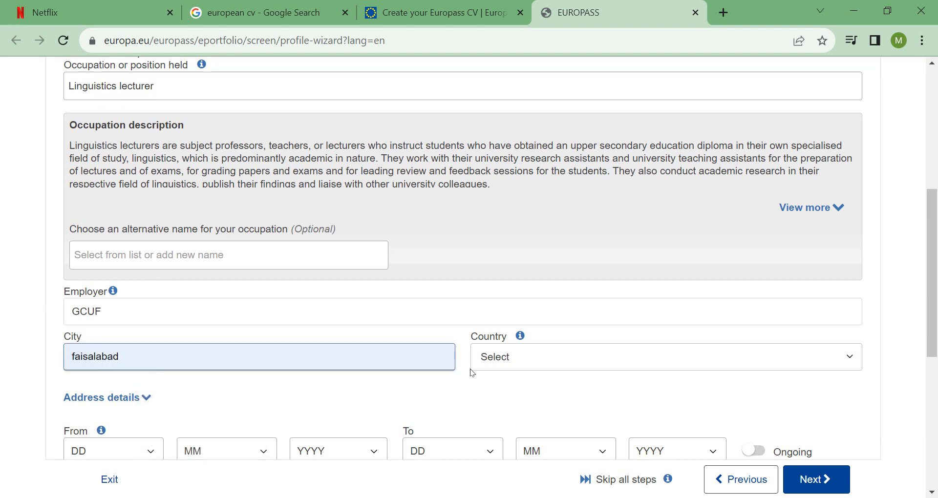
Set the job's country to Pakistan.
click(513, 359)
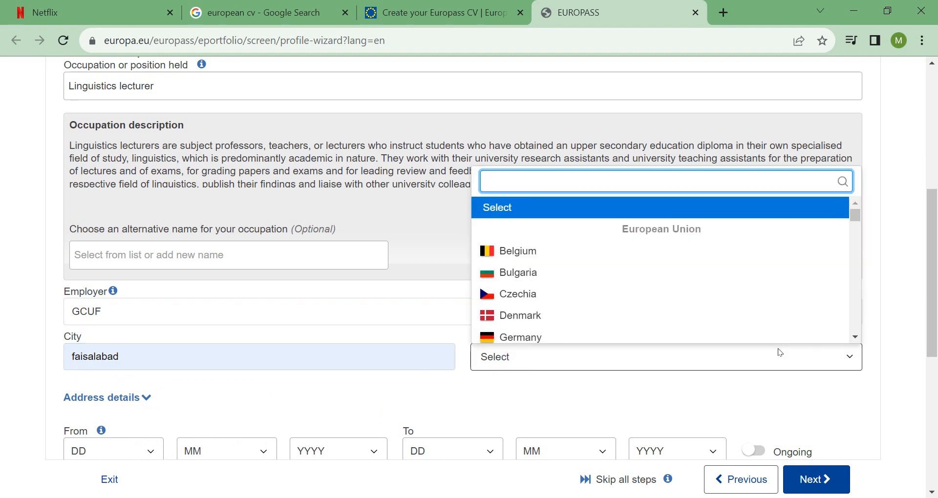
text(pak)
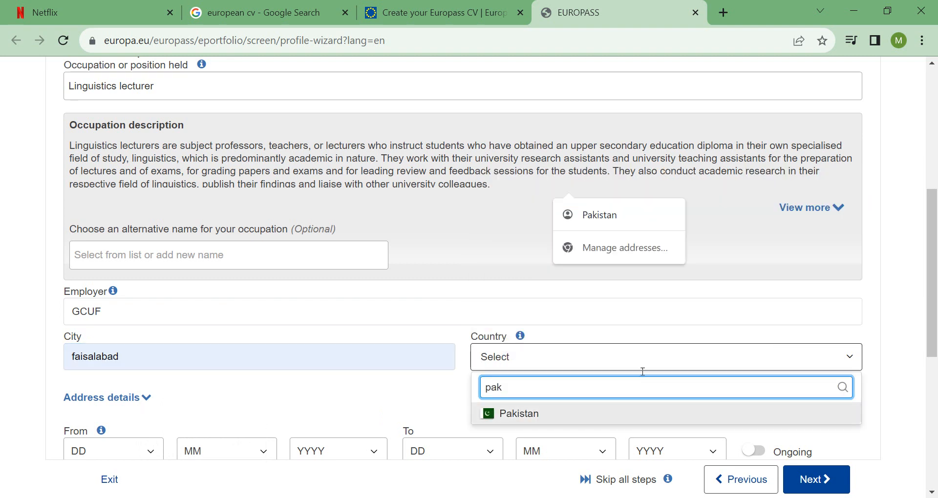
click(600, 214)
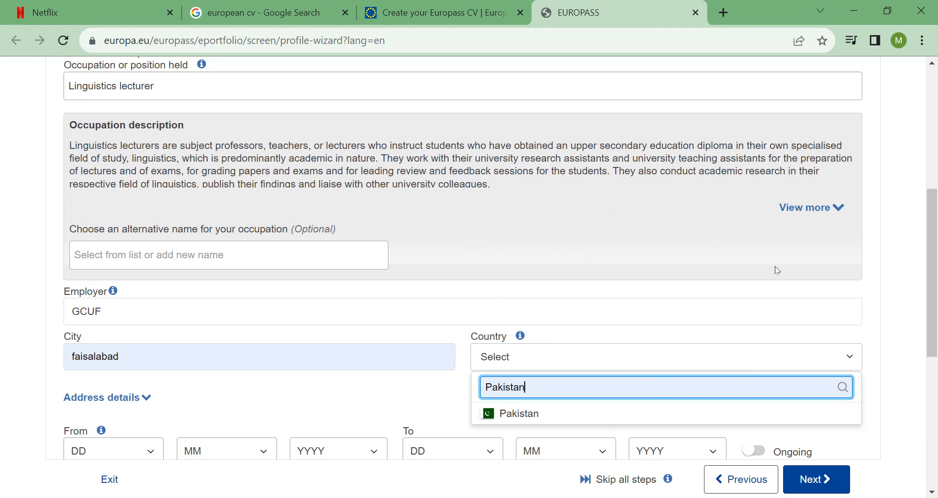
click(886, 337)
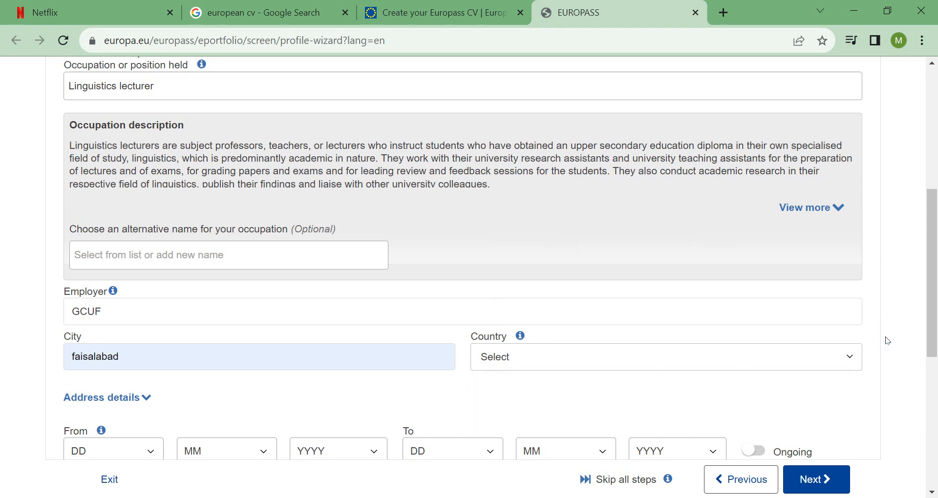
click(557, 359)
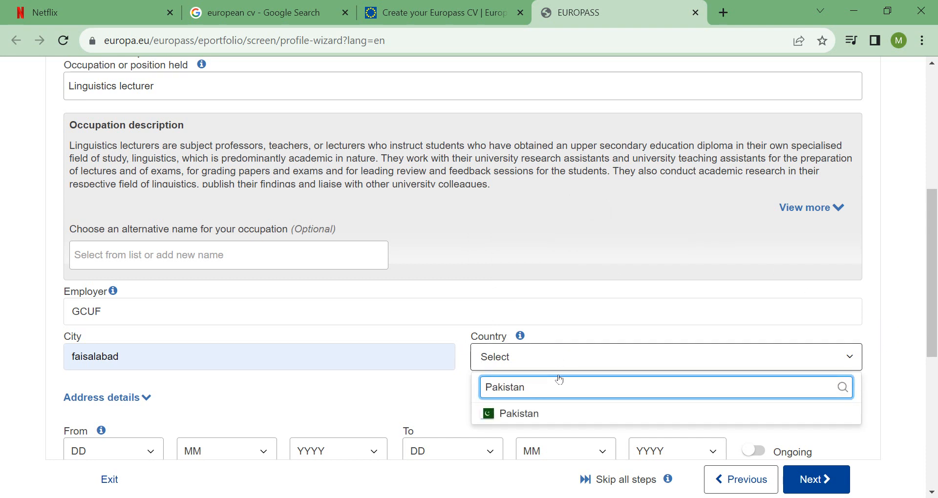
click(545, 411)
drag(933, 262, 937, 330)
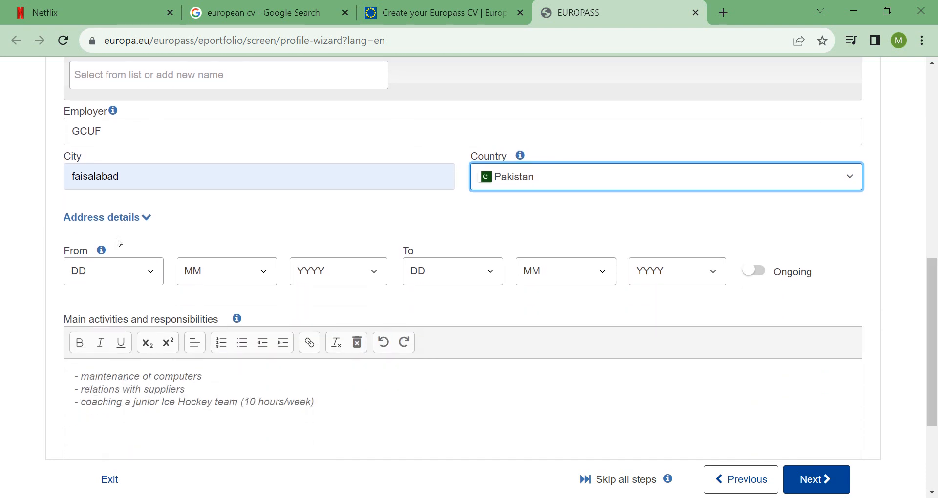
Set the job's start date to 12 / 5 / 2015.
click(153, 275)
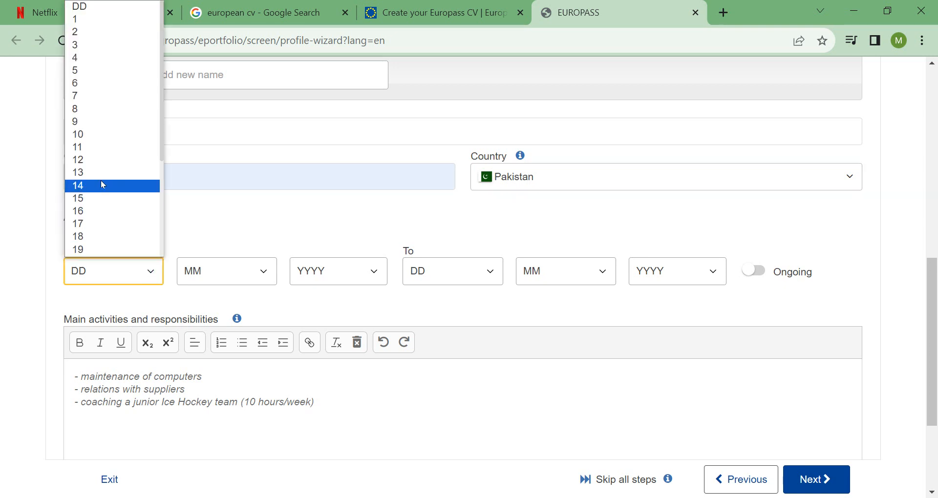
click(100, 165)
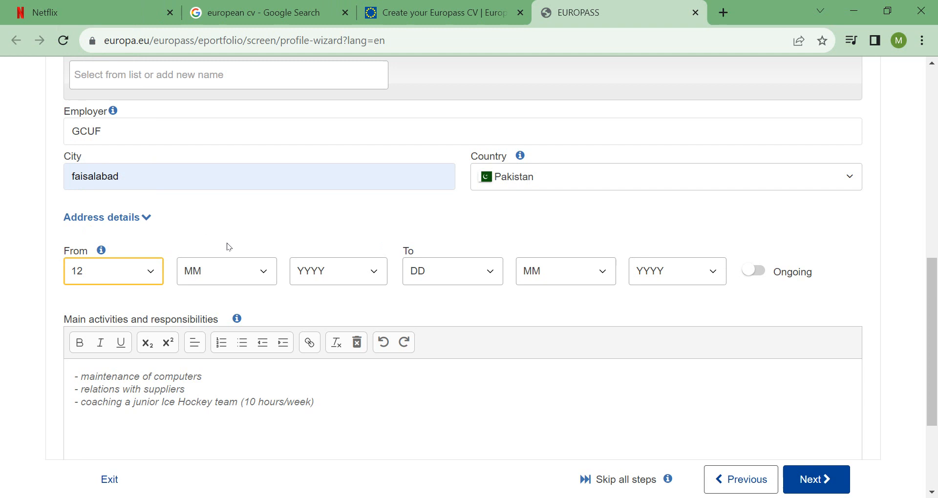
click(266, 273)
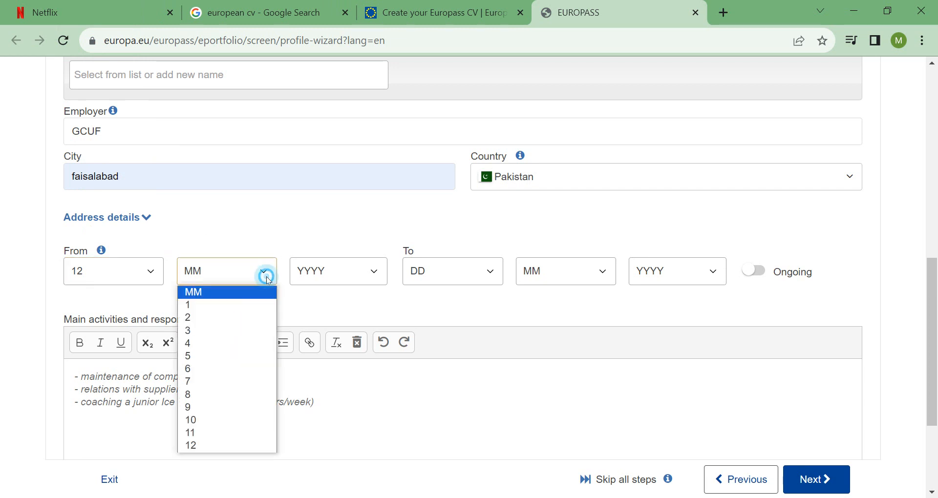
click(209, 357)
click(371, 271)
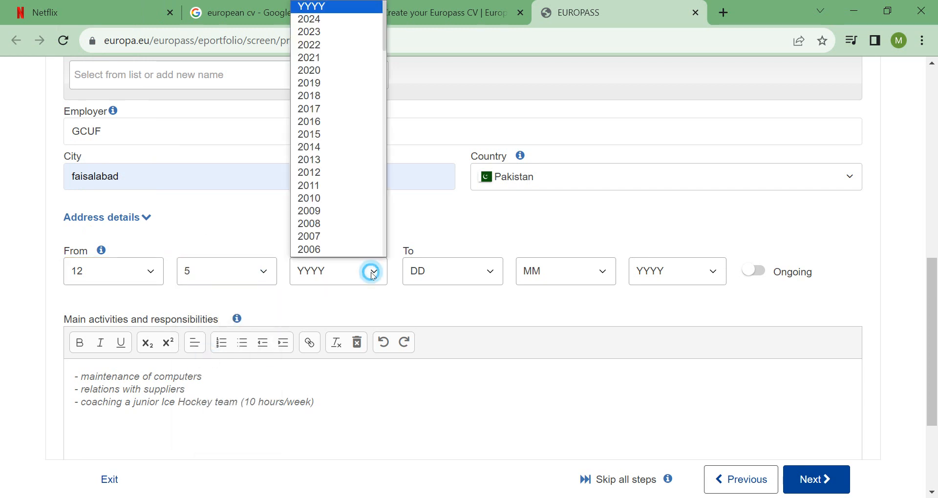
click(334, 137)
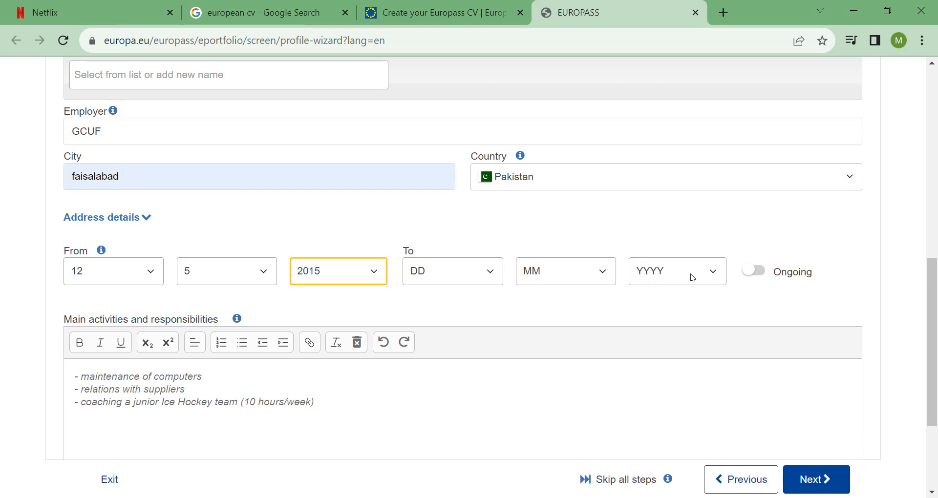
Mark the job as ongoing, leaving no end date.
click(767, 279)
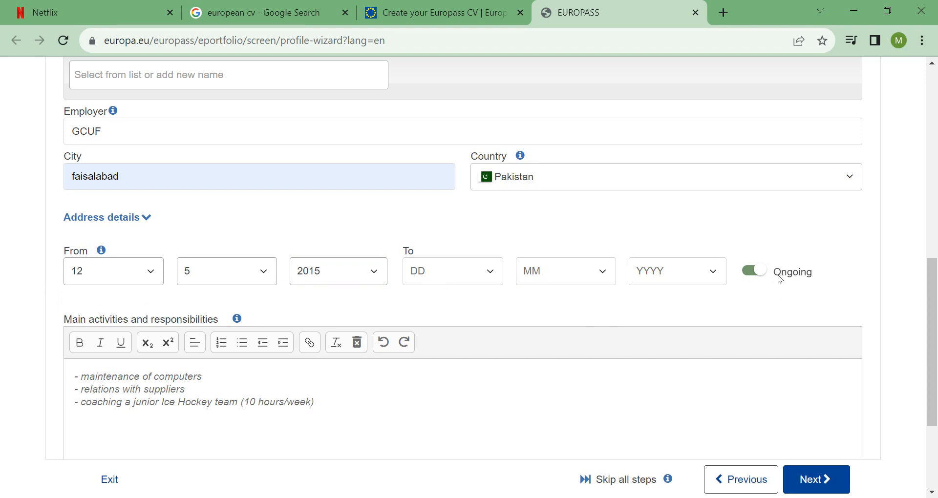
scroll(933, 323, down, 2)
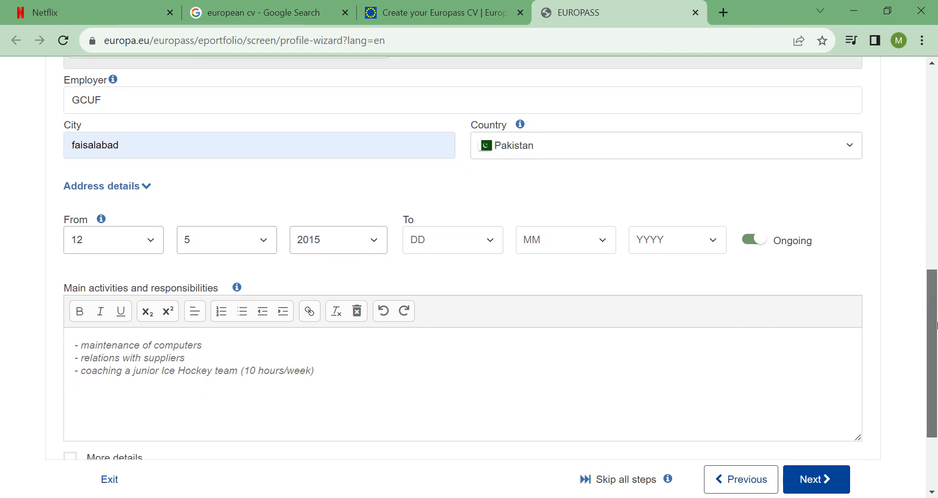
scroll(936, 325, down, 2)
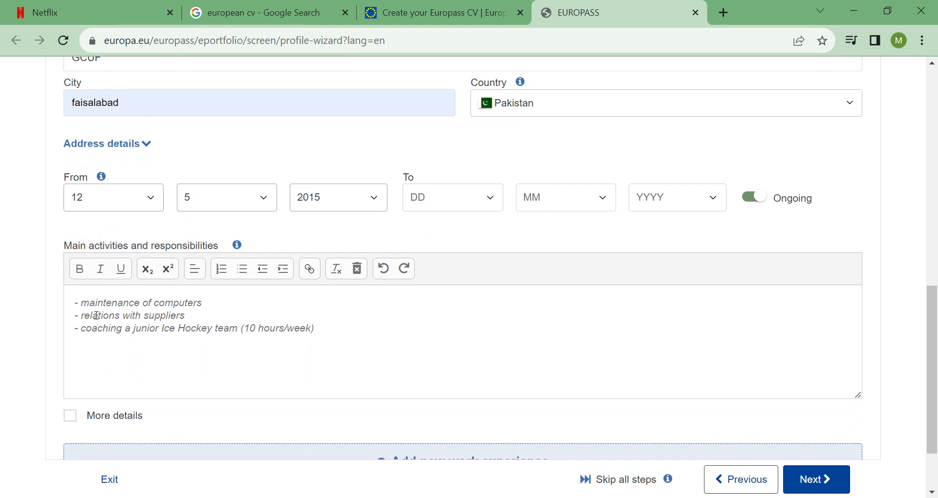
Accept the three sample main activities, including computer maintenance, and advance to Education and training.
click(341, 325)
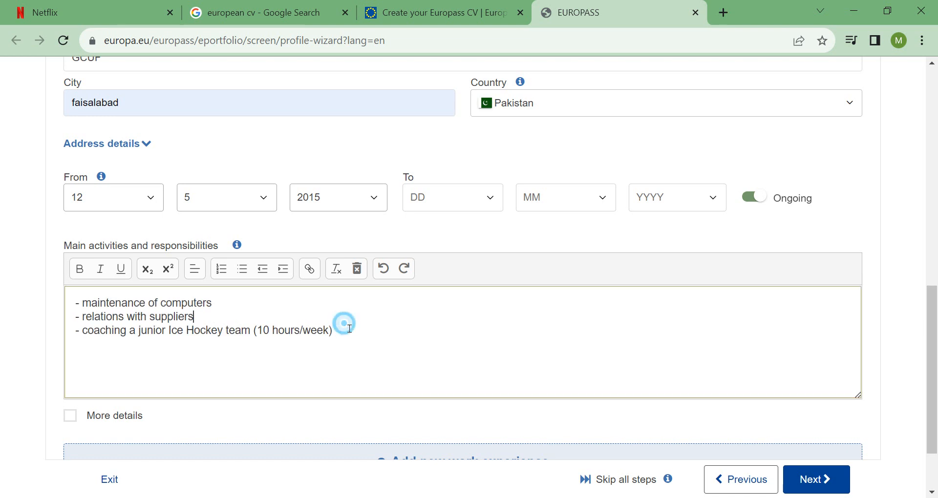
click(343, 338)
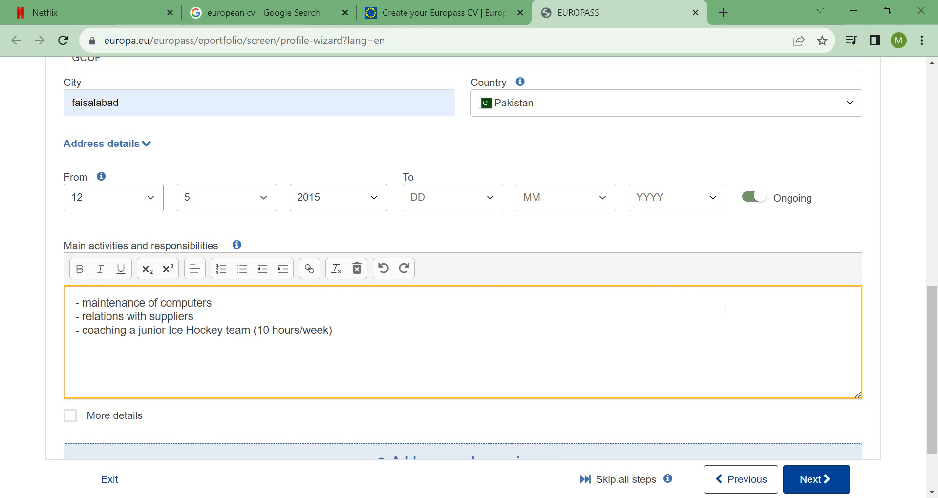
scroll(934, 333, down, 1)
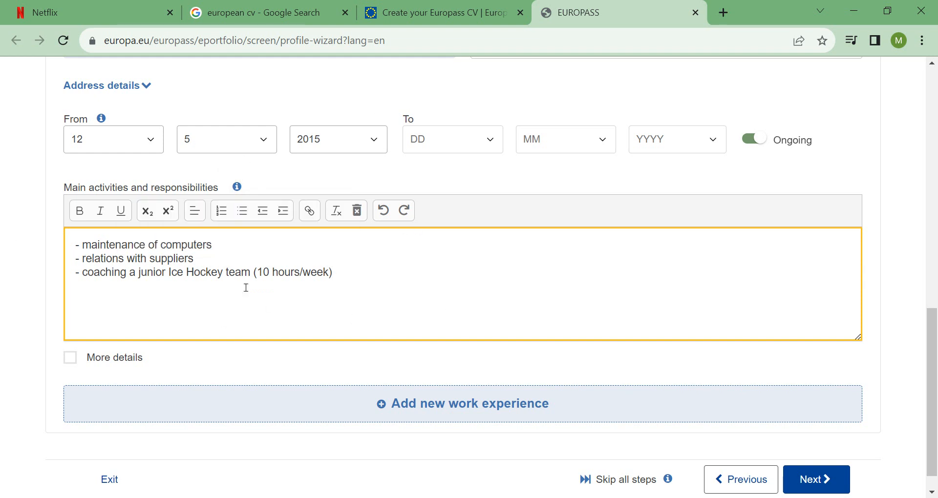
mouse_move(931, 392)
mouse_down()
mouse_move(931, 197)
mouse_move(936, 395)
mouse_up()
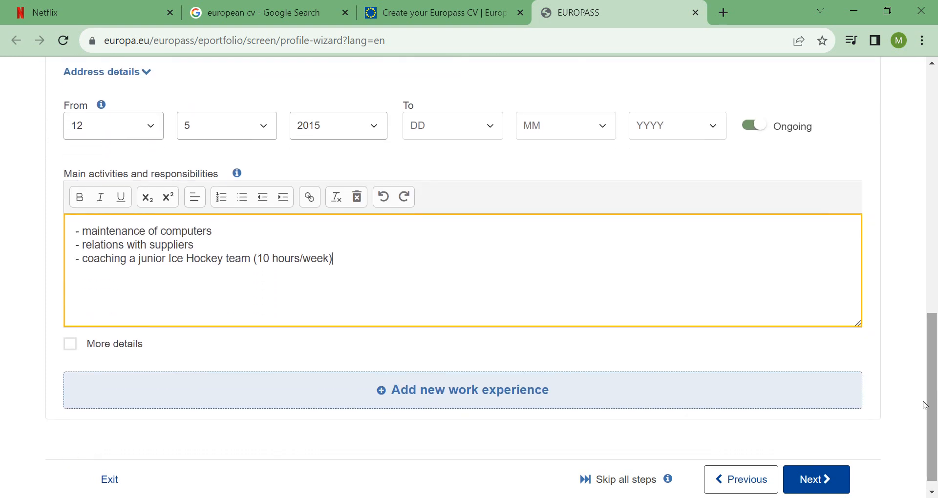
click(825, 479)
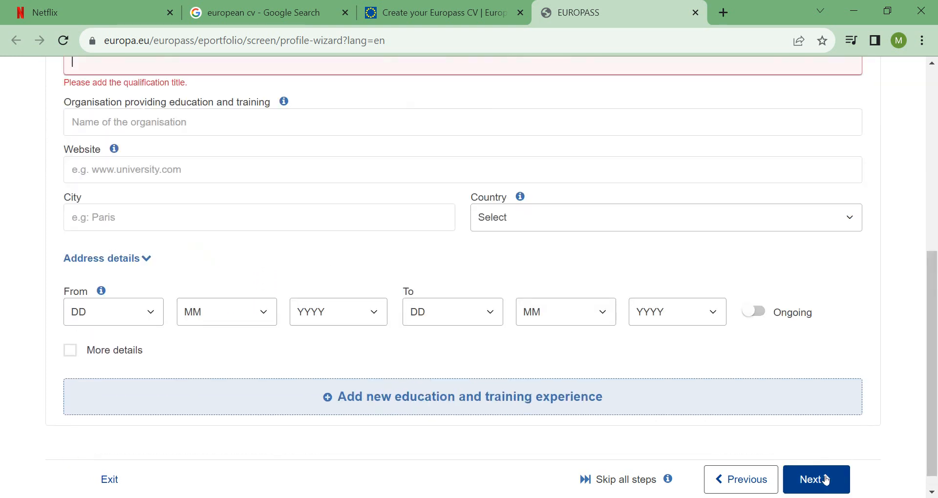
Enter PhD as the qualification title and GCUF as the awarding organisation.
drag(933, 347, 936, 284)
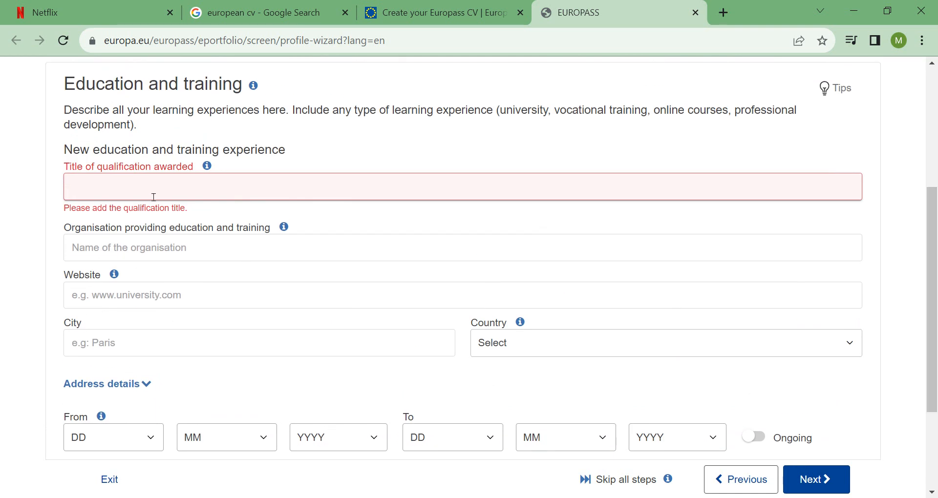
drag(930, 288, 935, 182)
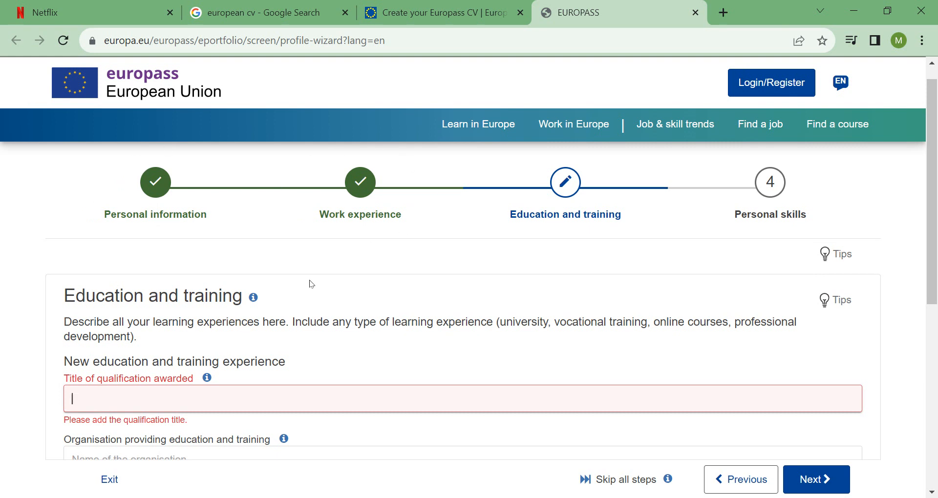
drag(931, 137, 936, 179)
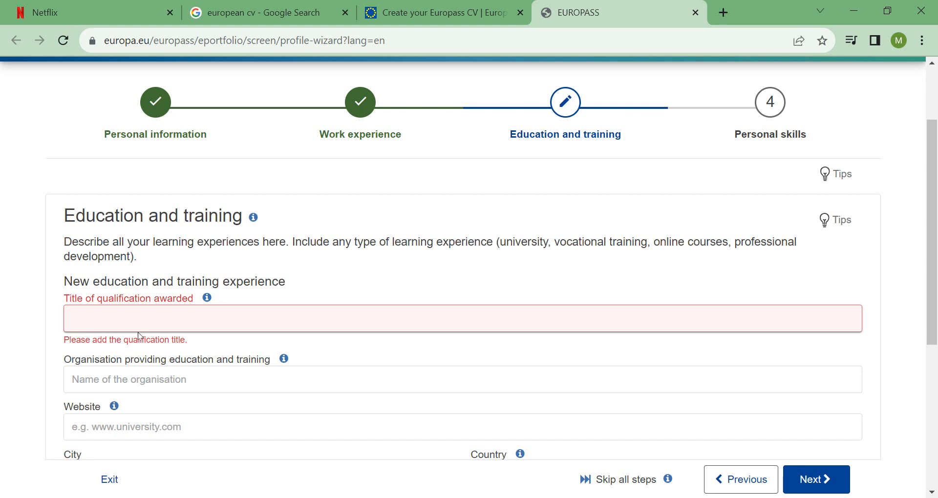
text(PhD)
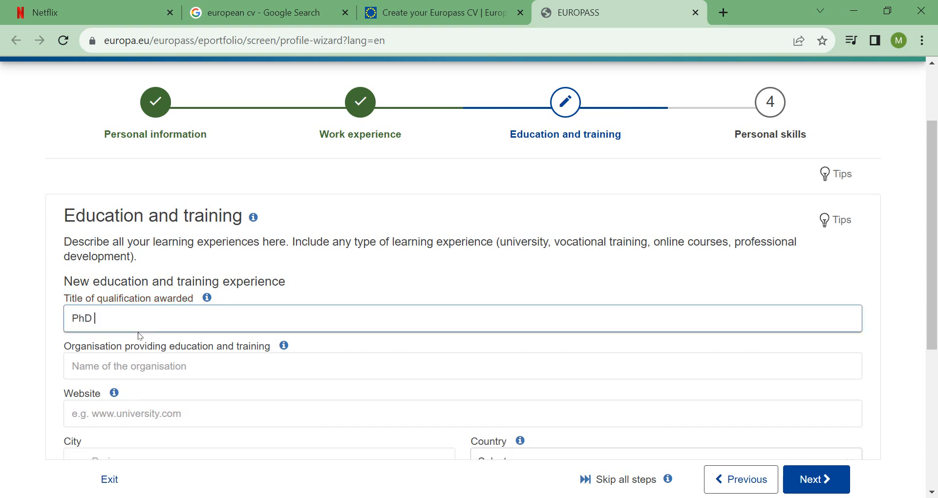
click(35, 304)
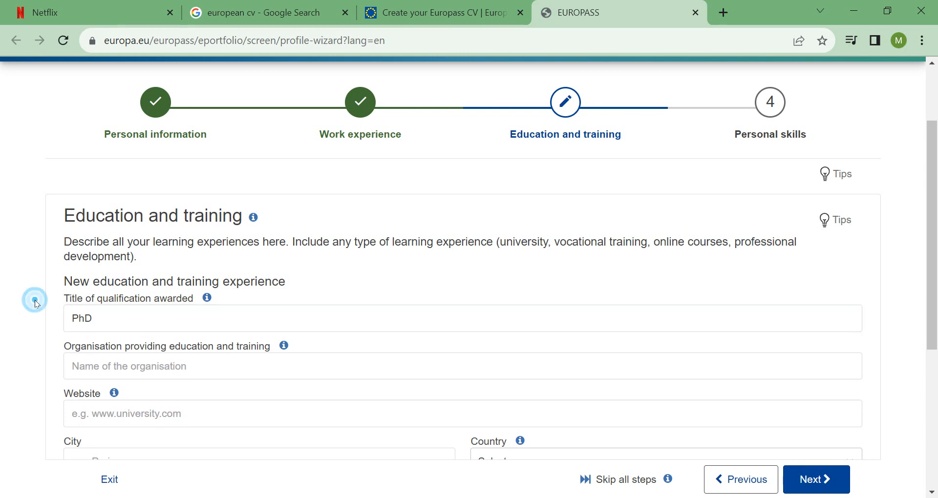
click(162, 373)
text(GCUF)
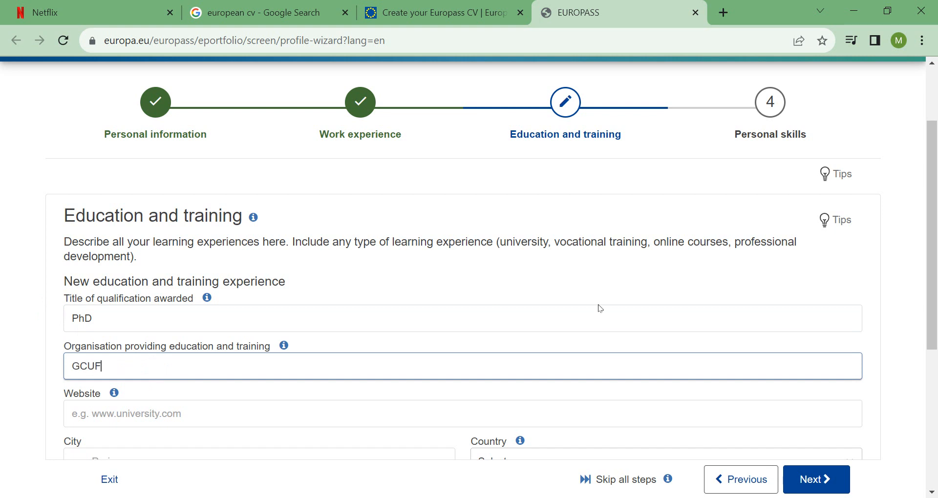
scroll(495, 311, down, 2)
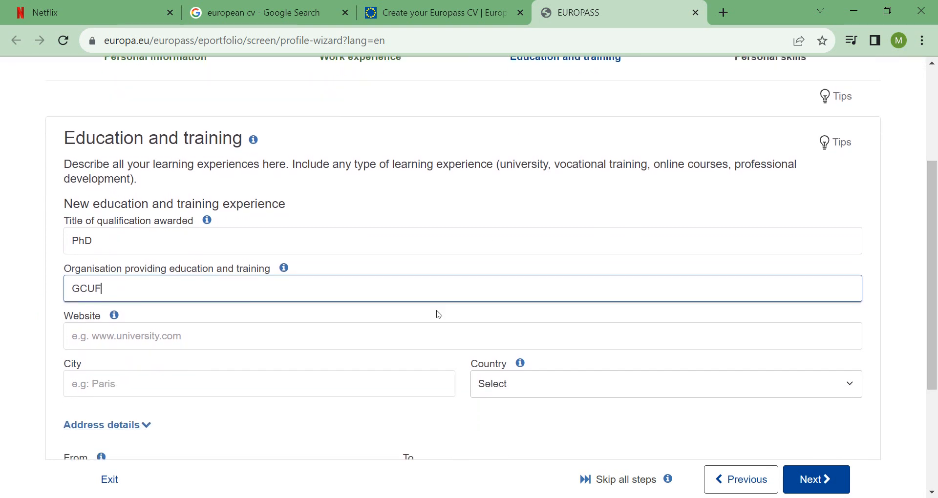
click(175, 349)
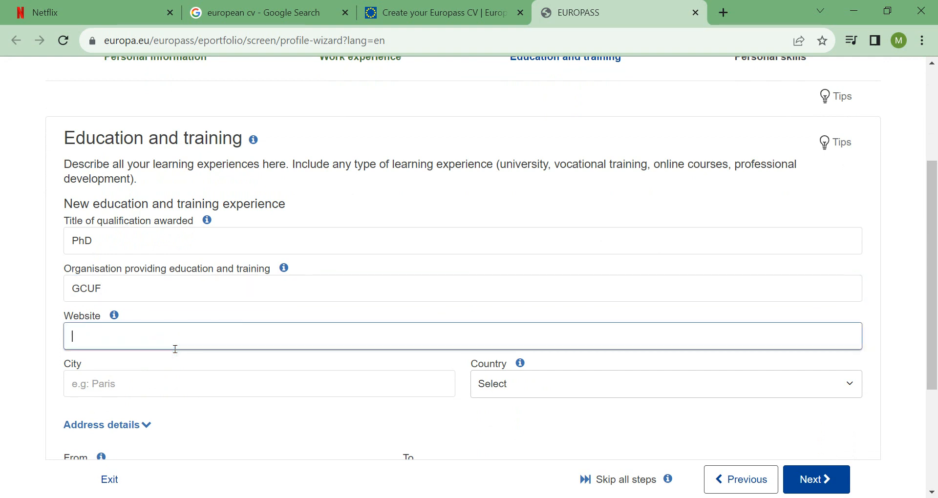
mouse_move(123, 320)
text(gcuf)
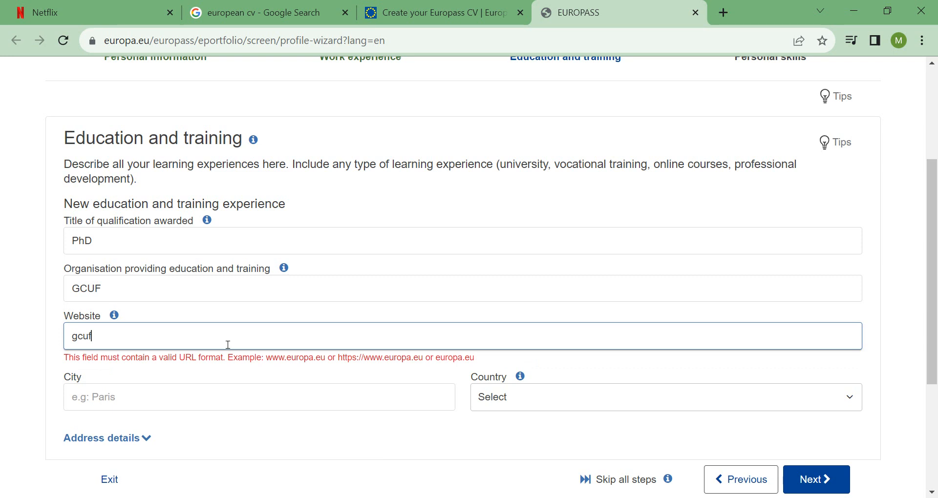
key(BackSpace)
key(BackSpace)
key(BackSpace)
key(BackSpace)
text(www.gcu)
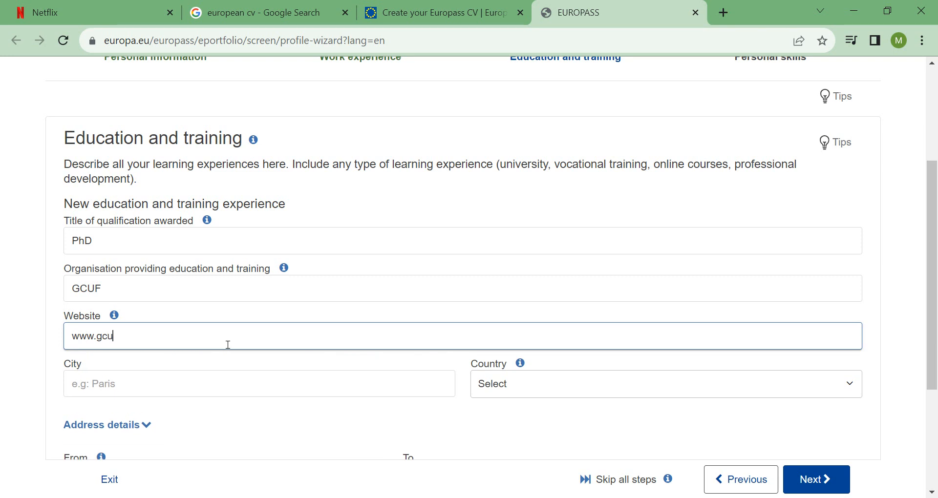
text(f.edu.pk)
Set the city to faisalabad and the country to Pakistan.
click(106, 388)
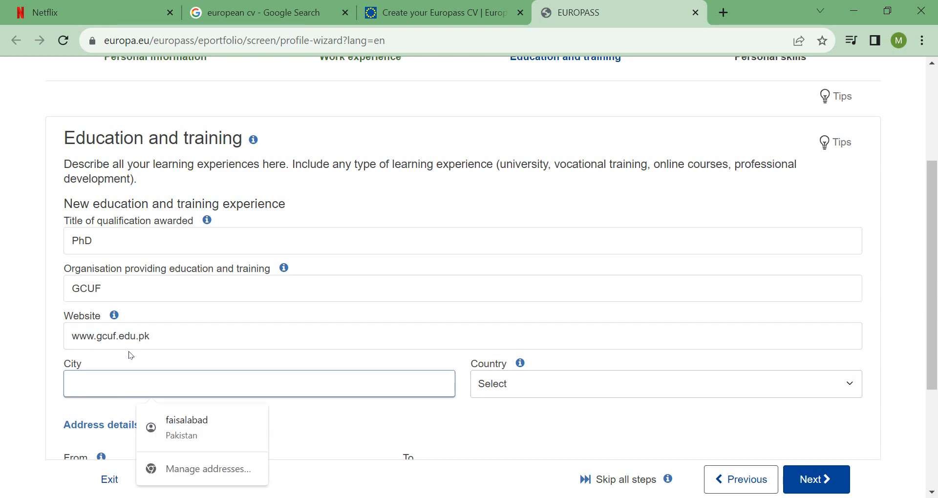
click(185, 423)
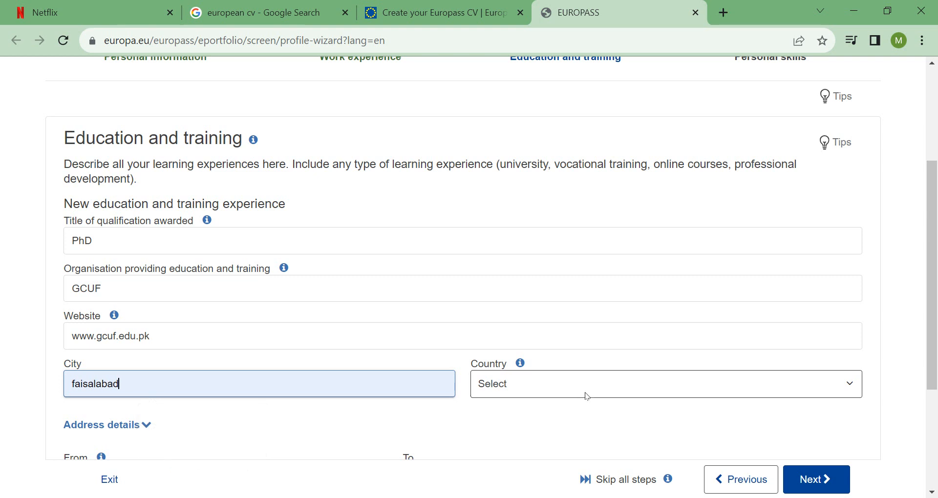
click(608, 391)
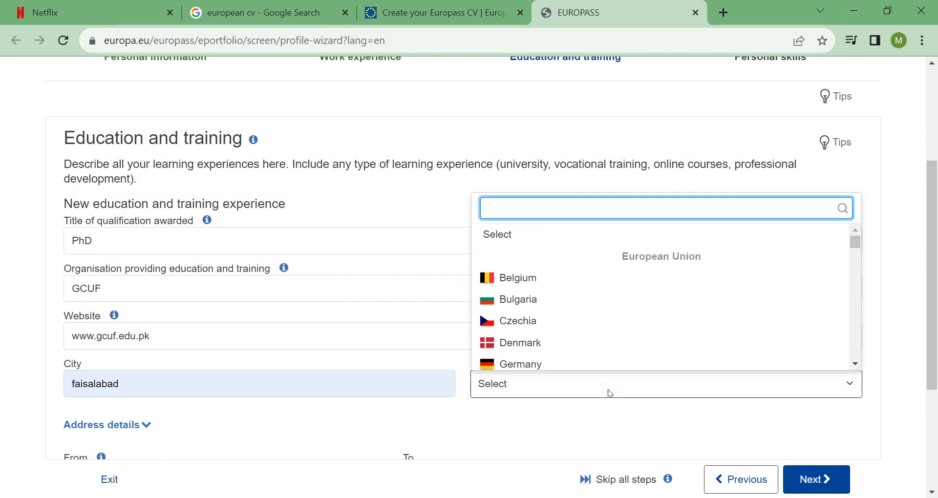
text(pak)
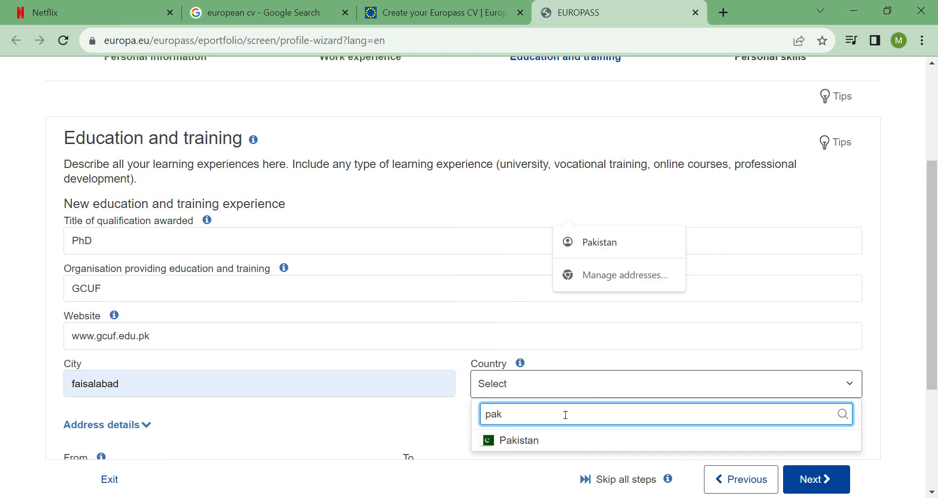
click(541, 441)
drag(924, 255, 936, 334)
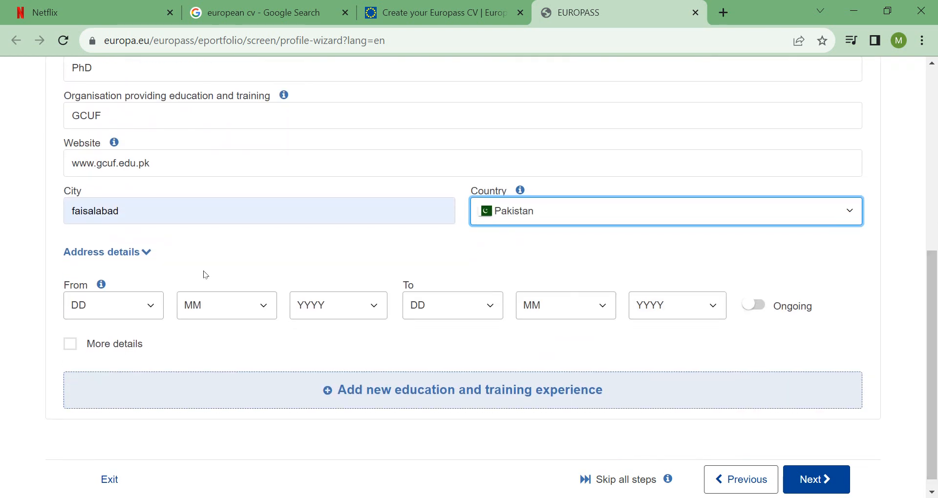
Set the PhD start date to 16 / 10 / 2018.
click(151, 309)
click(99, 234)
click(264, 308)
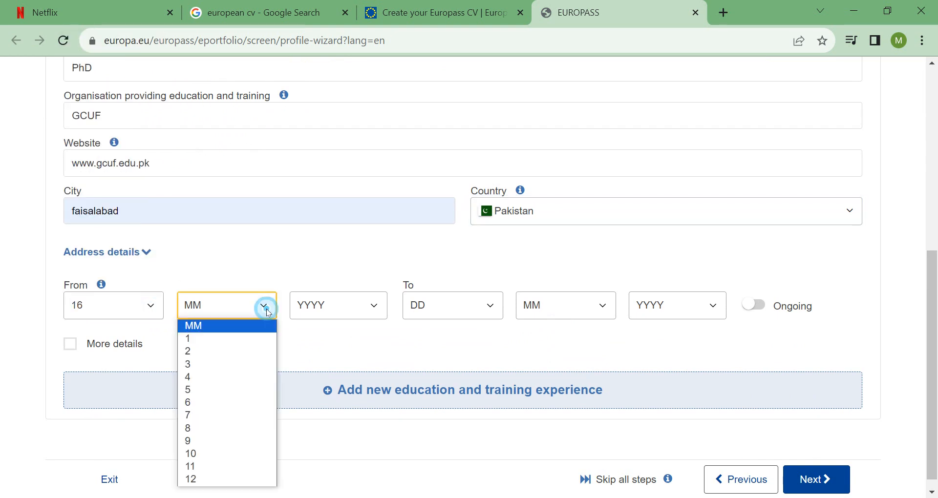
click(214, 389)
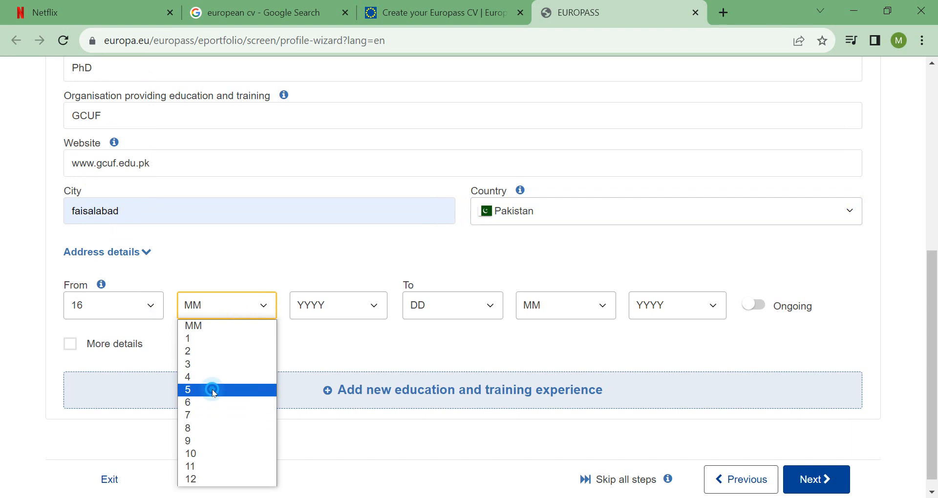
click(263, 307)
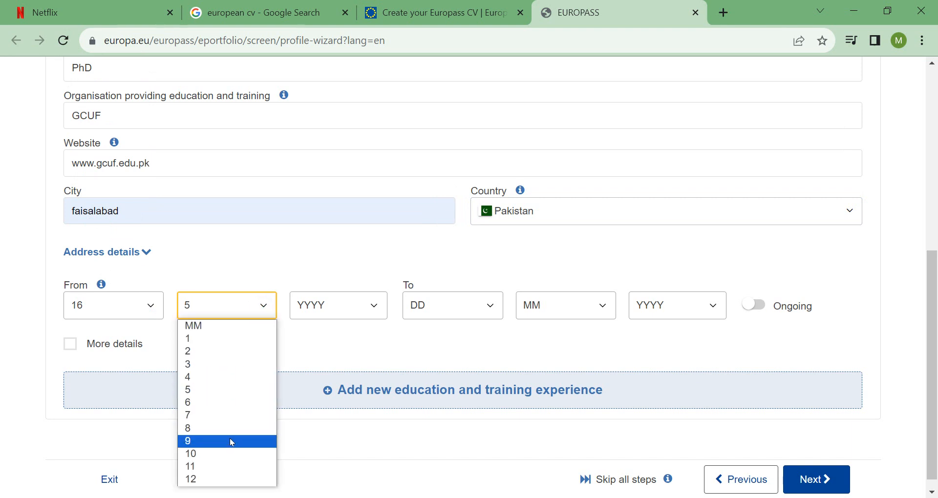
click(227, 453)
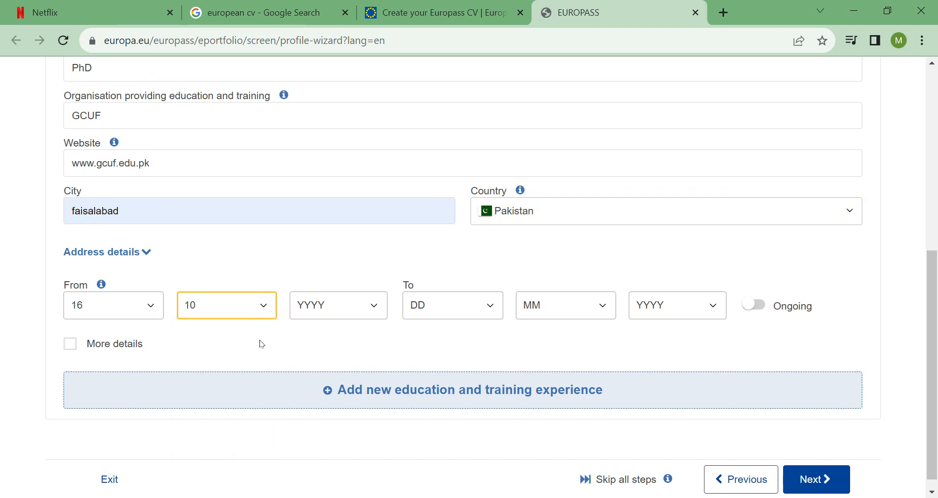
click(373, 305)
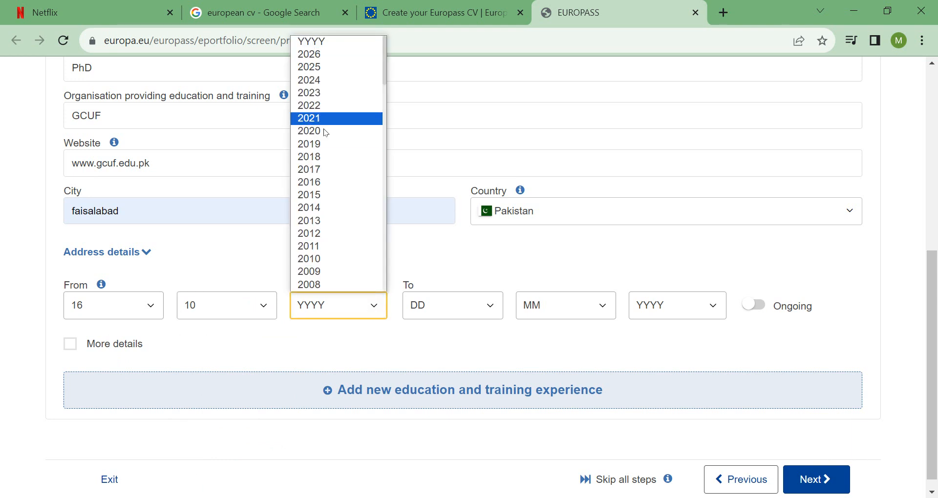
click(329, 157)
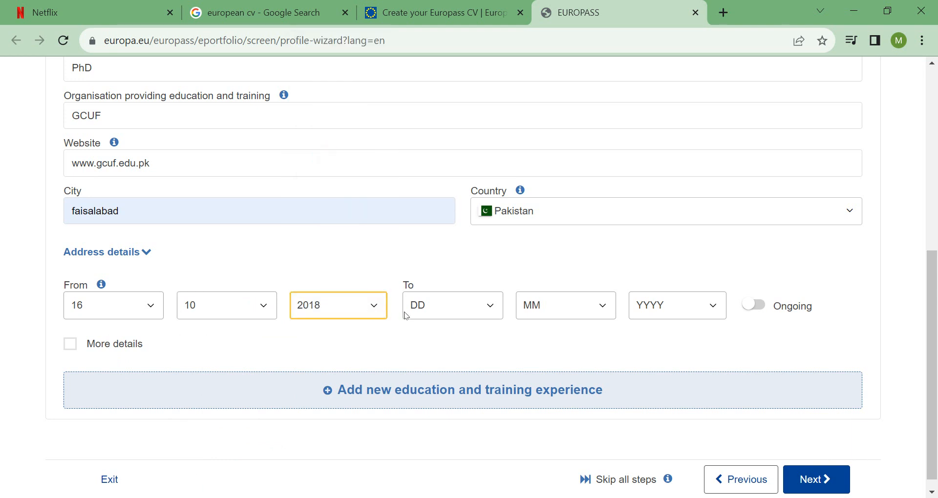
Set the PhD end date to 16 / 10 / 2022.
click(486, 304)
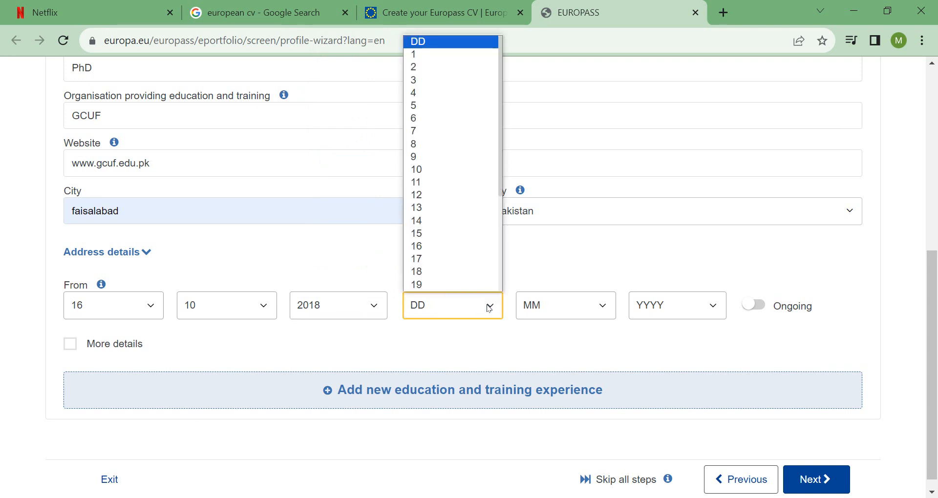
click(440, 246)
click(596, 306)
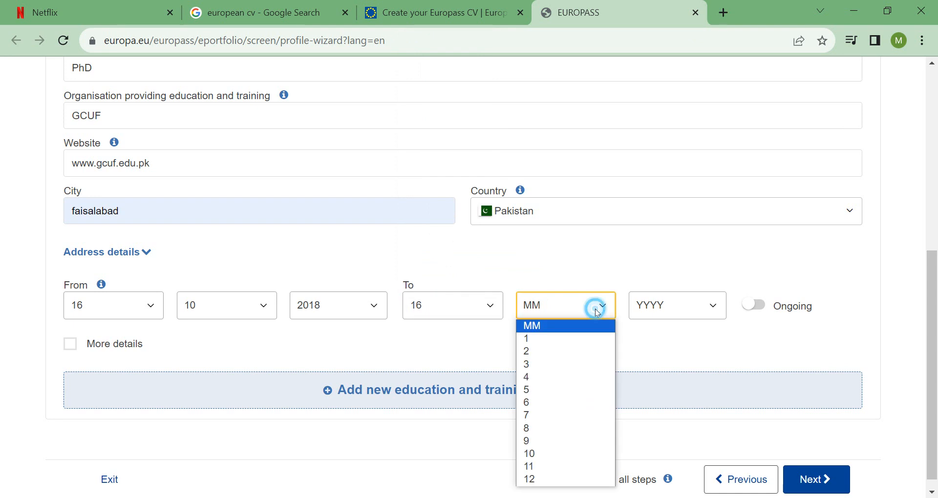
click(567, 454)
click(711, 304)
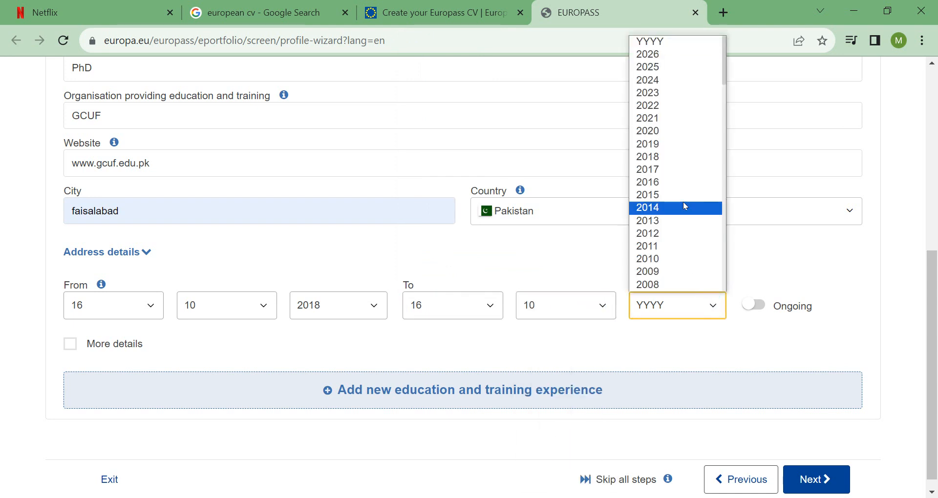
click(678, 106)
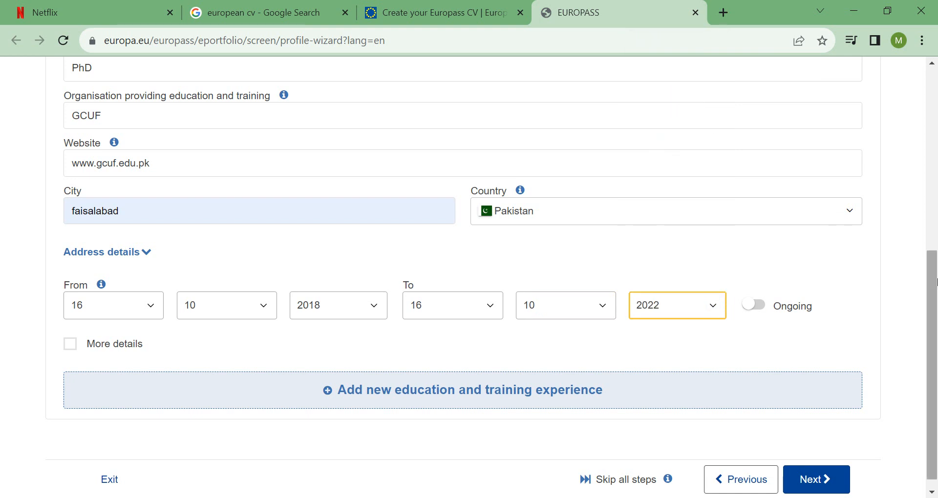
scroll(620, 288, down, 1)
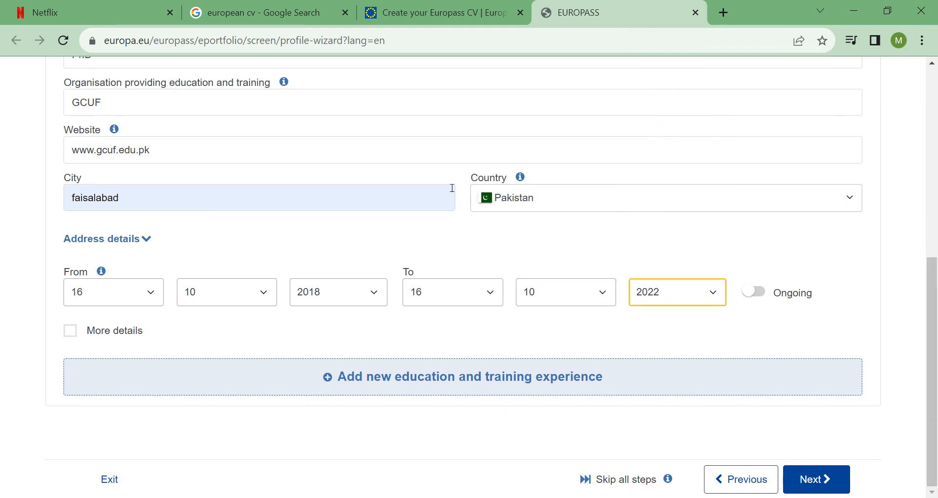
mouse_move(936, 338)
mouse_down()
mouse_move(936, 229)
mouse_move(936, 337)
mouse_up()
mouse_move(934, 308)
mouse_down()
mouse_move(936, 173)
mouse_move(936, 315)
mouse_up()
drag(936, 304, 936, 207)
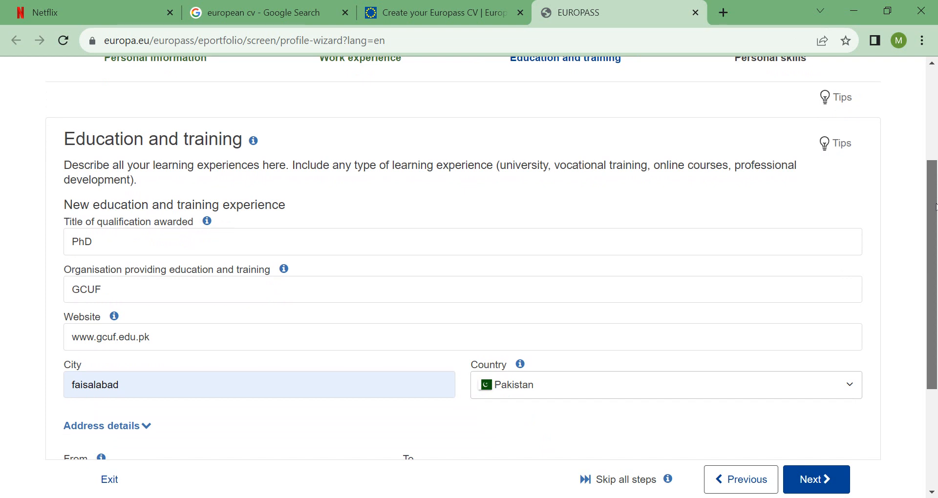
drag(937, 207, 929, 316)
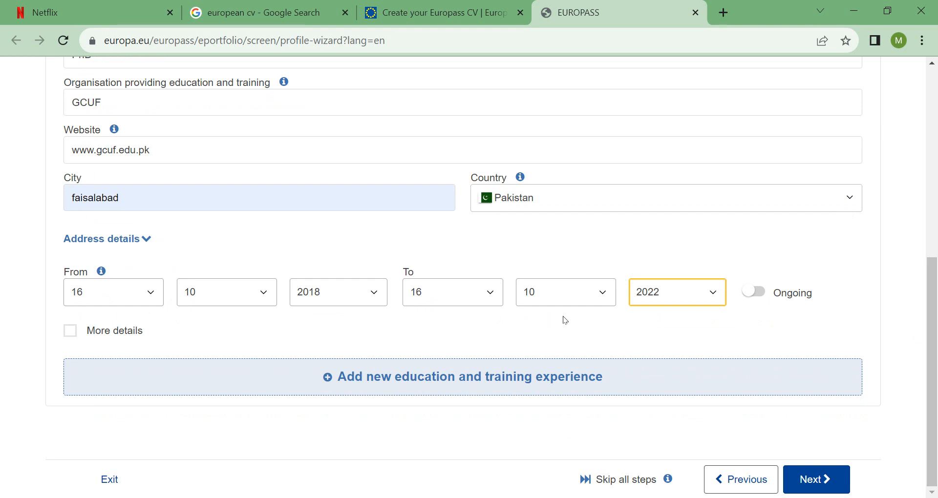
mouse_move(933, 430)
mouse_down()
mouse_move(932, 250)
mouse_move(937, 445)
mouse_up()
Advance to Personal skills and enter Urdu as the mother tongue.
click(829, 482)
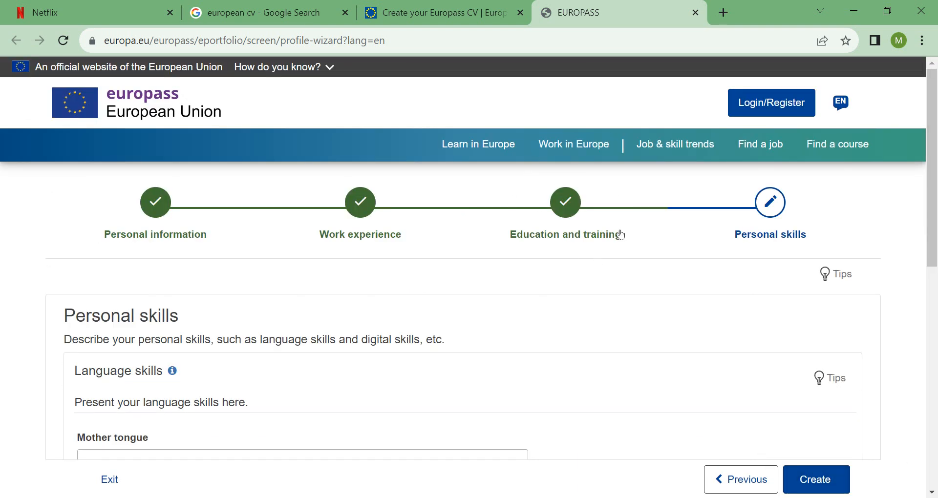
scroll(684, 176, down, 1)
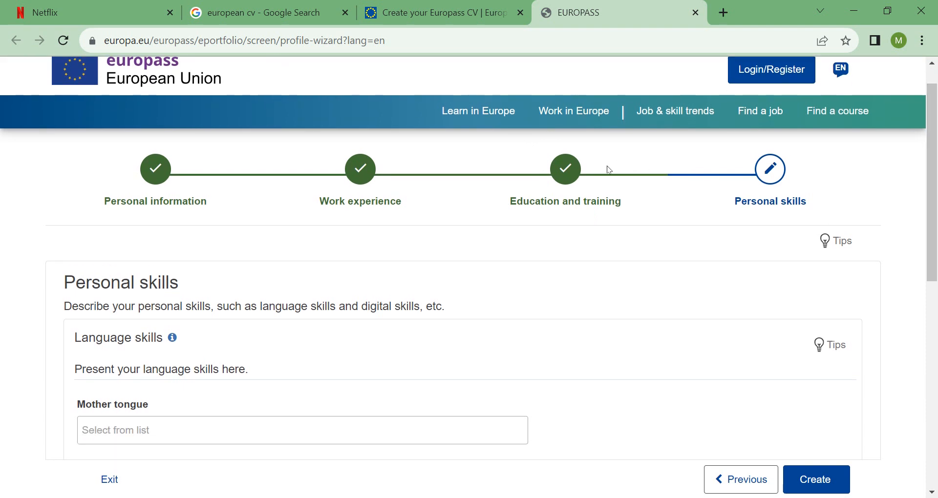
scroll(243, 294, down, 1)
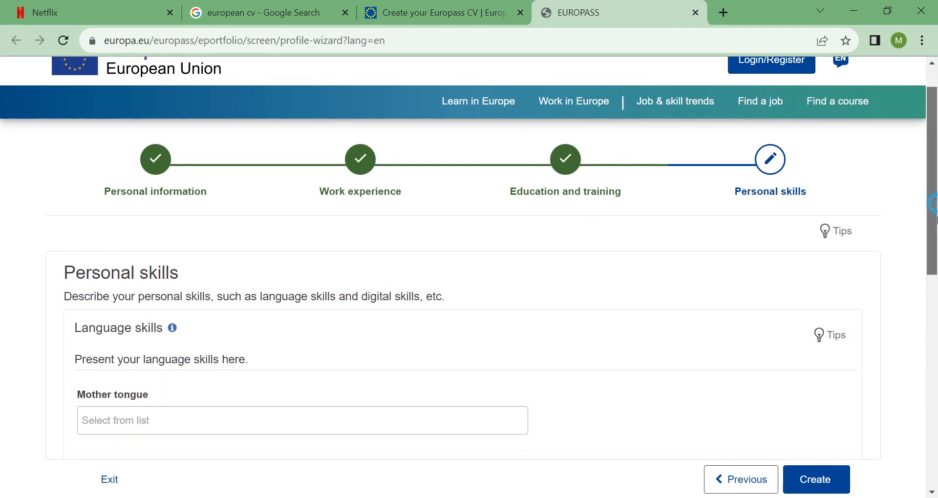
scroll(248, 272, down, 2)
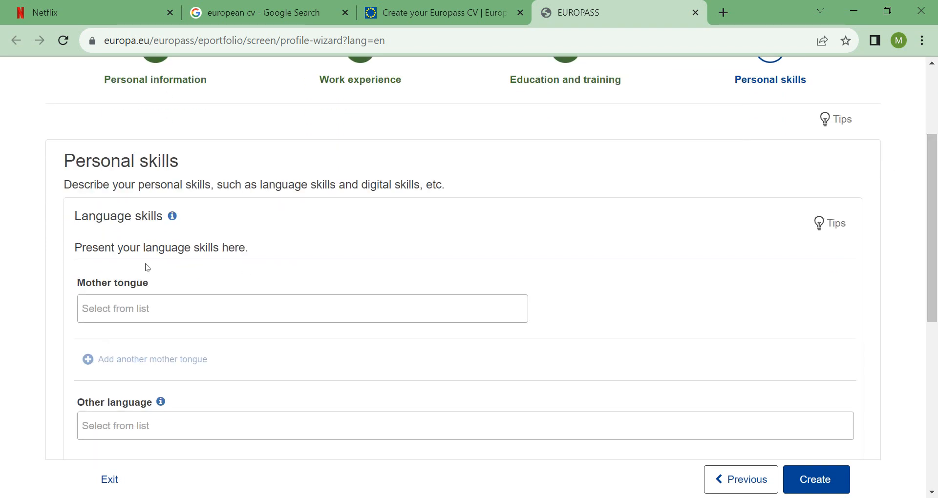
click(151, 308)
text(Urdu)
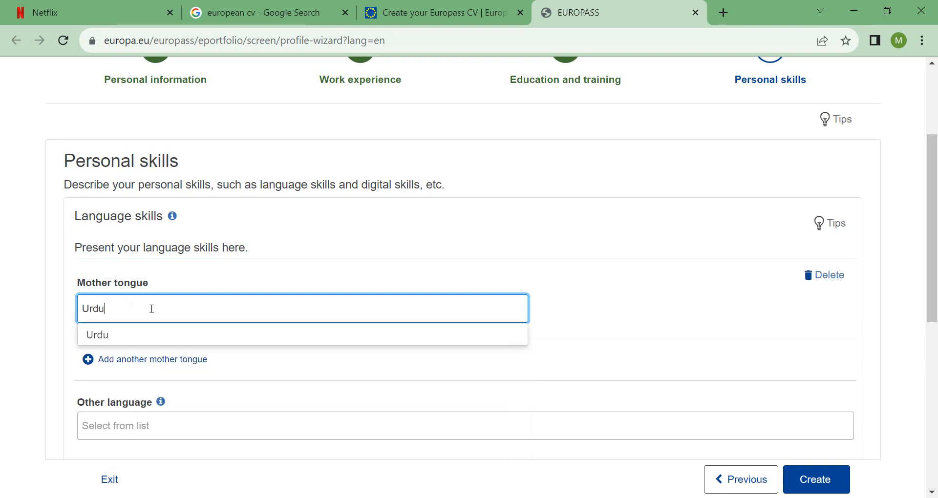
click(112, 339)
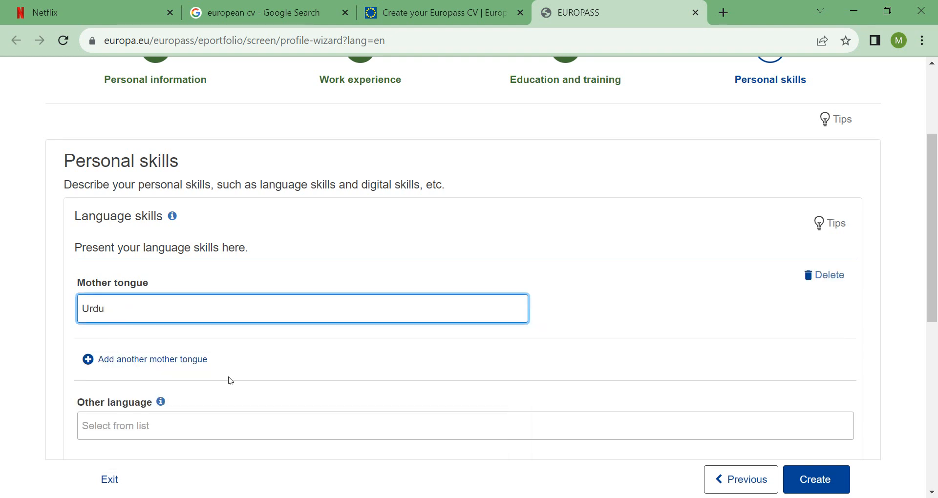
Add 'Panjabi; Punjabi' as a second mother tongue.
click(172, 360)
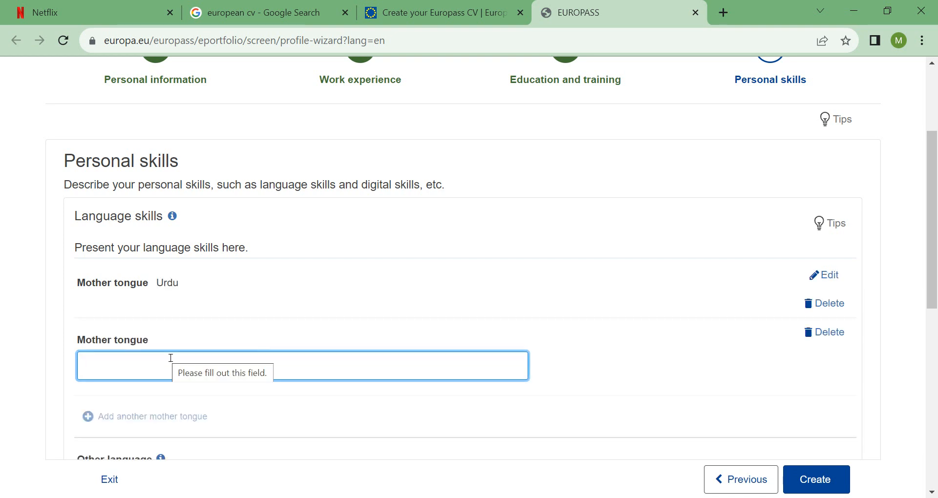
text(Punjabi)
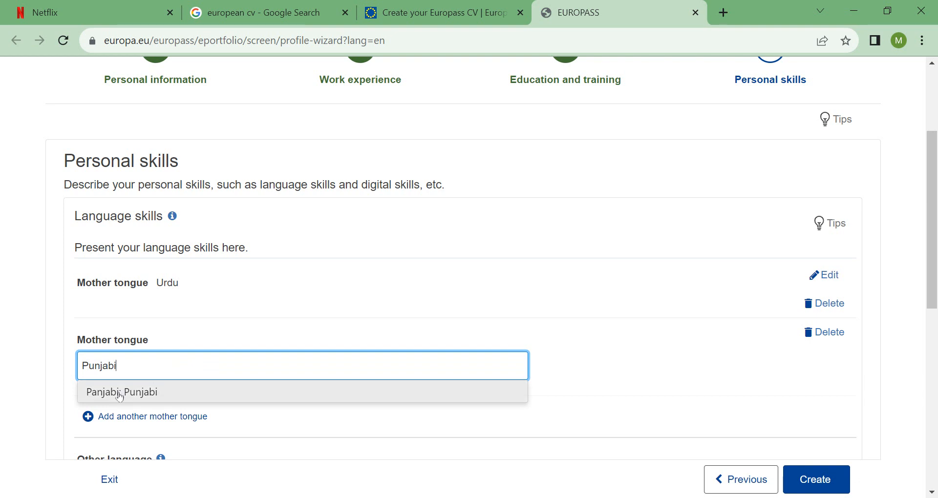
click(212, 390)
click(611, 389)
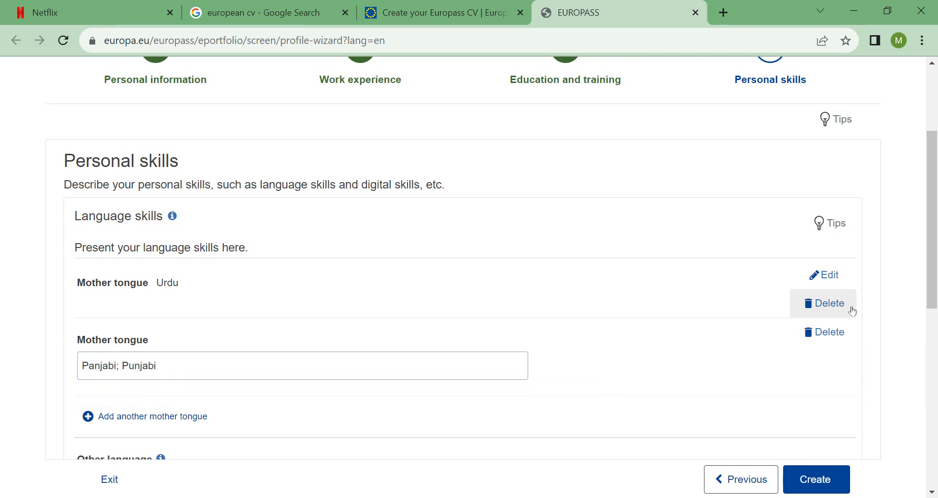
scroll(892, 229, down, 2)
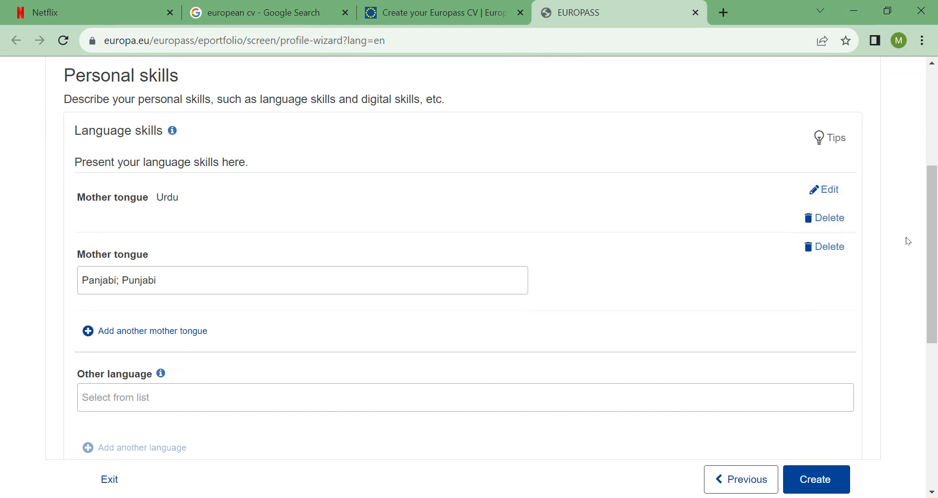
drag(933, 249, 932, 281)
Add English as another language with Listening B2 and Reading C1.
click(127, 311)
text(English)
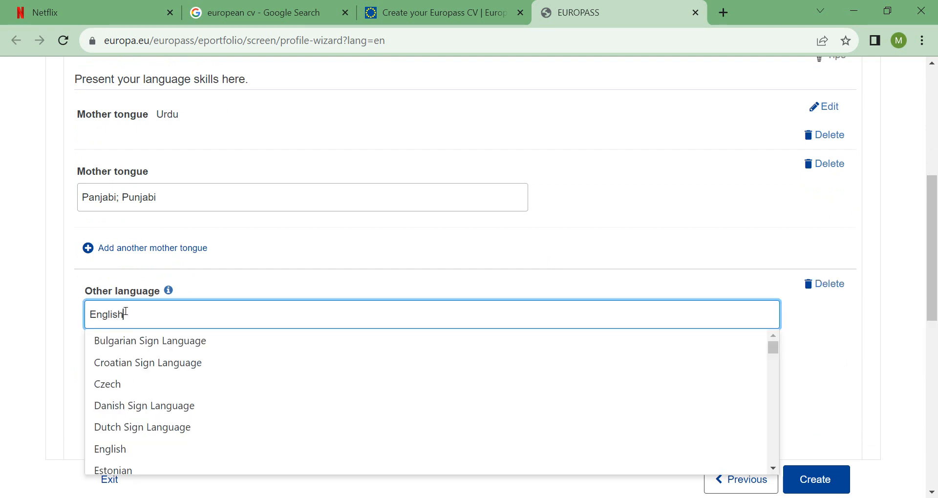
click(129, 349)
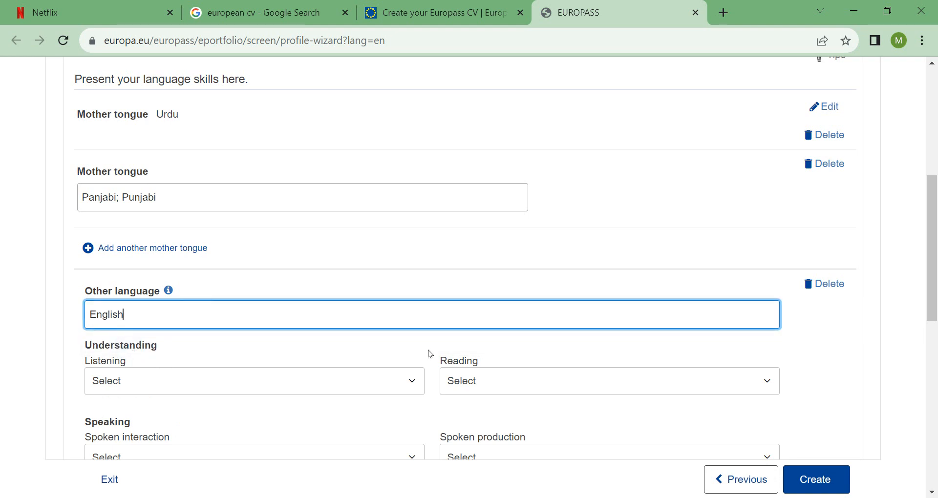
scroll(386, 279, down, 2)
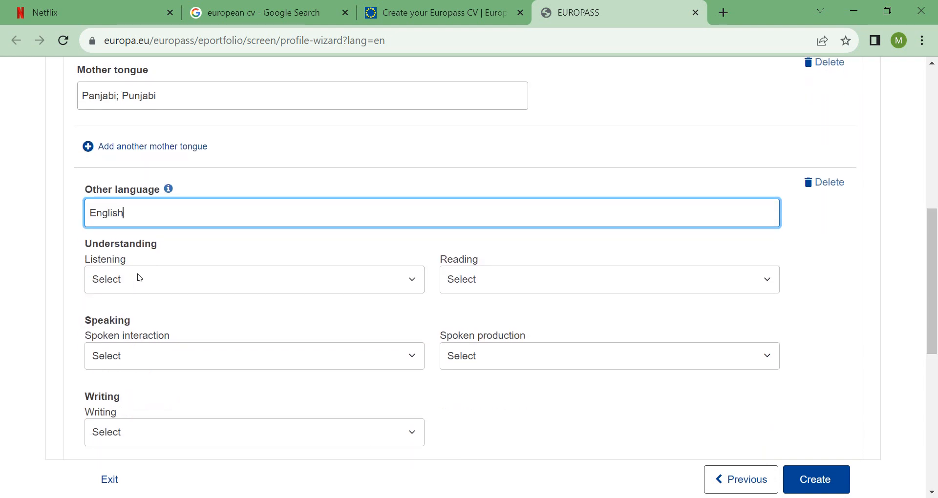
click(411, 283)
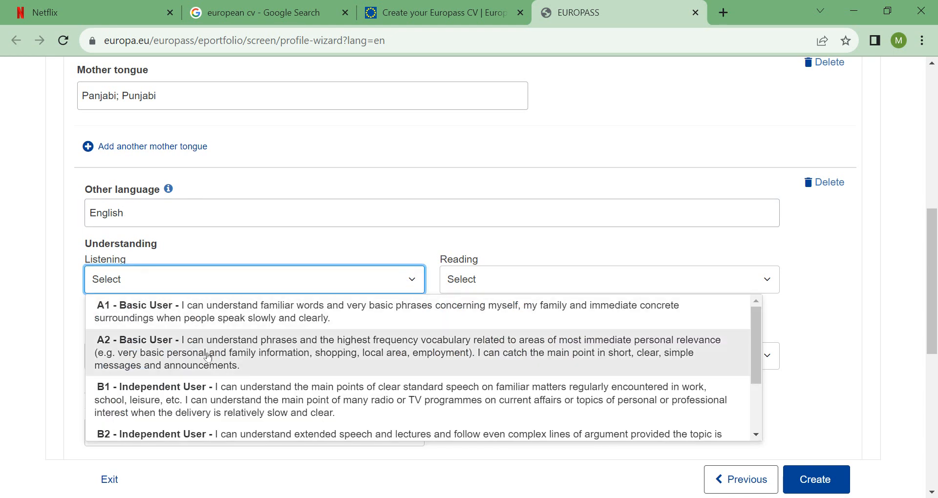
click(196, 435)
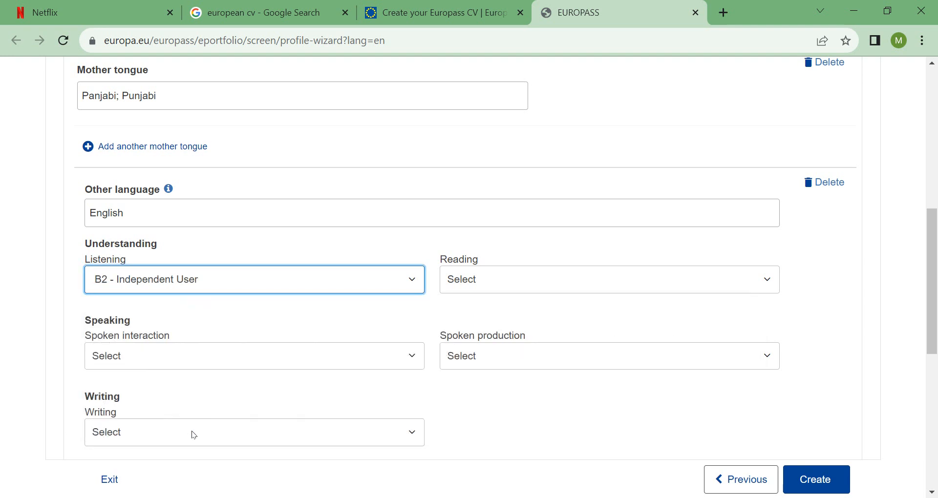
click(767, 279)
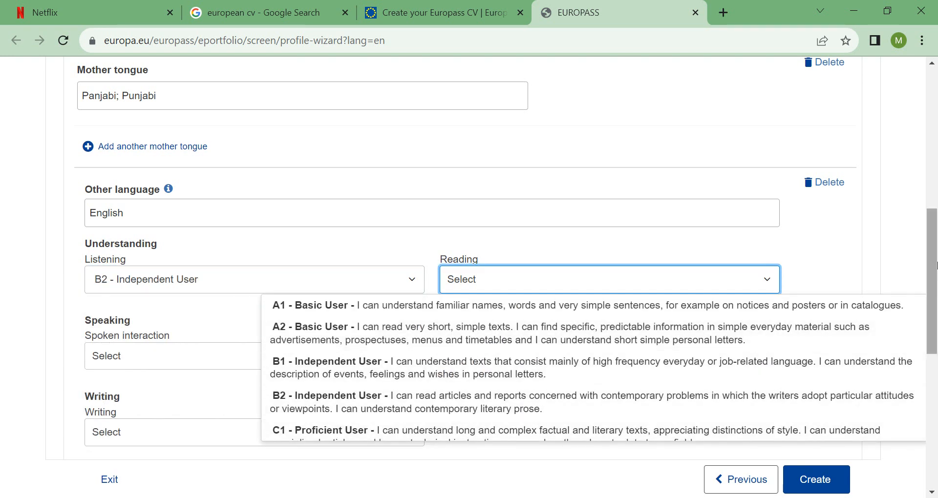
scroll(587, 333, down, 3)
click(466, 277)
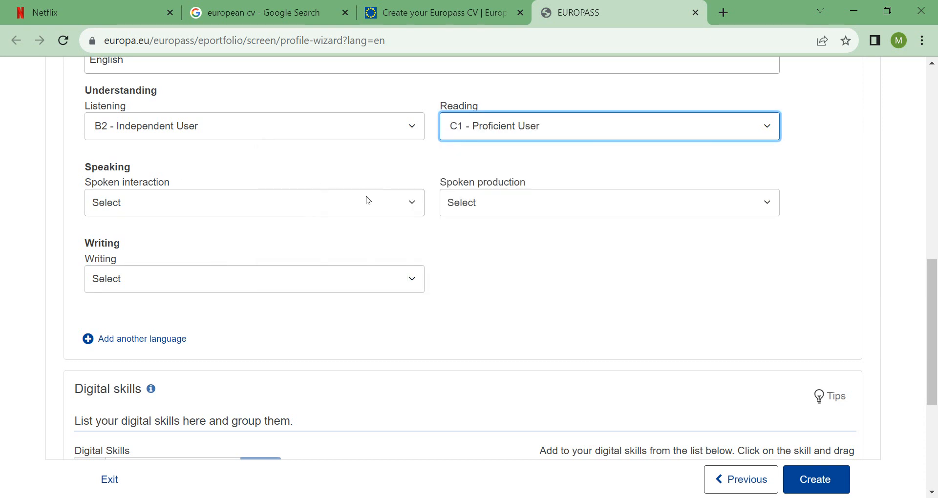
Rate English spoken interaction C1, spoken production B2 and writing B2.
click(411, 207)
drag(752, 246, 765, 298)
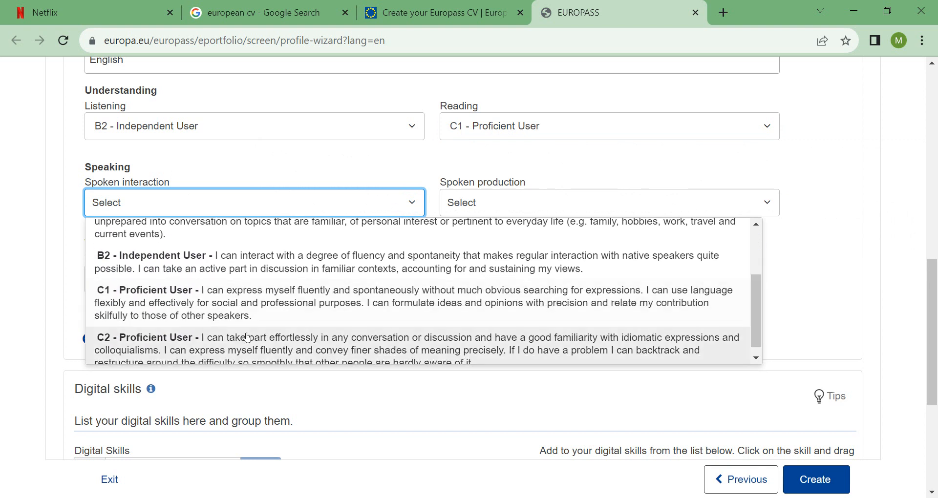
click(231, 303)
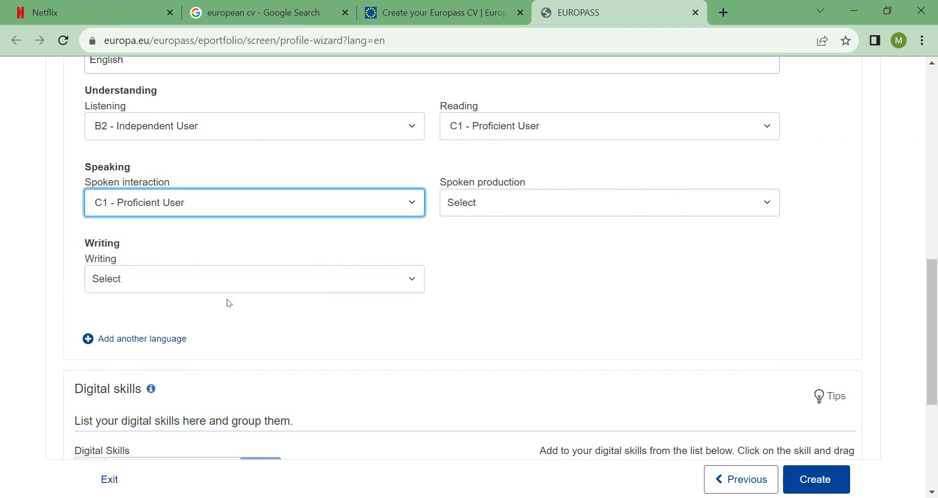
click(760, 205)
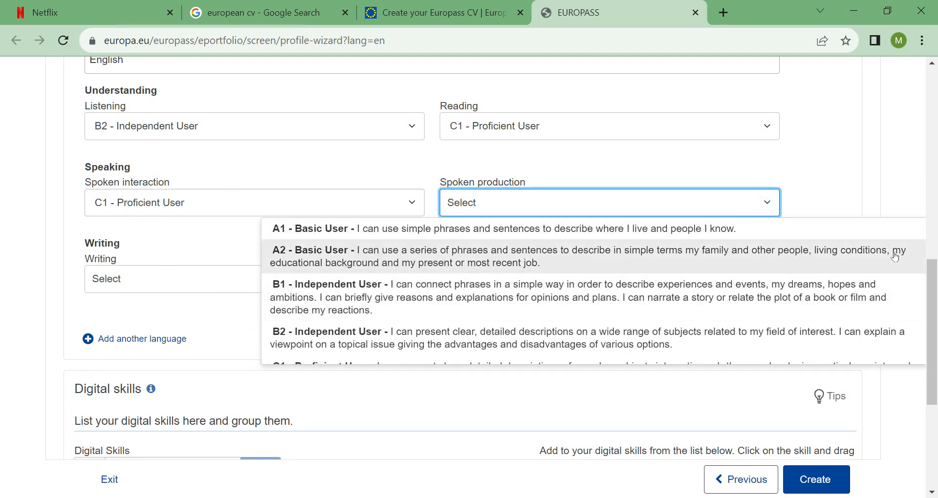
click(397, 345)
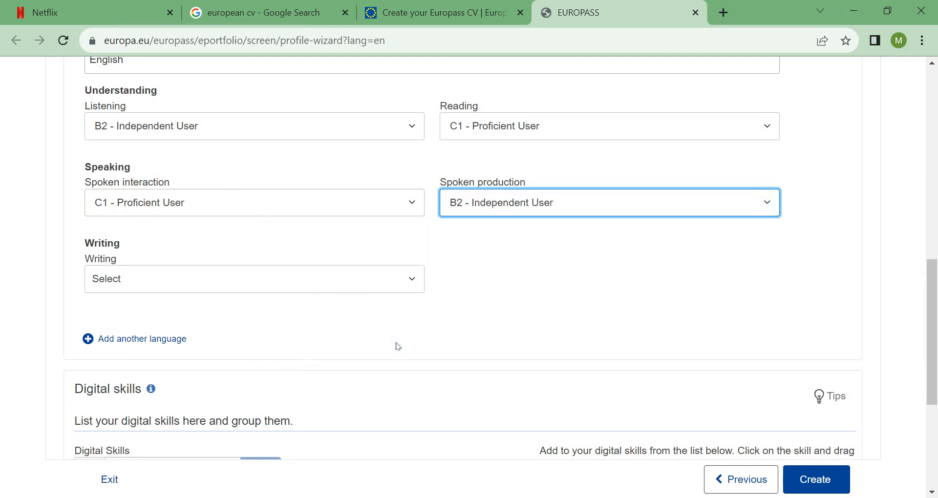
click(414, 282)
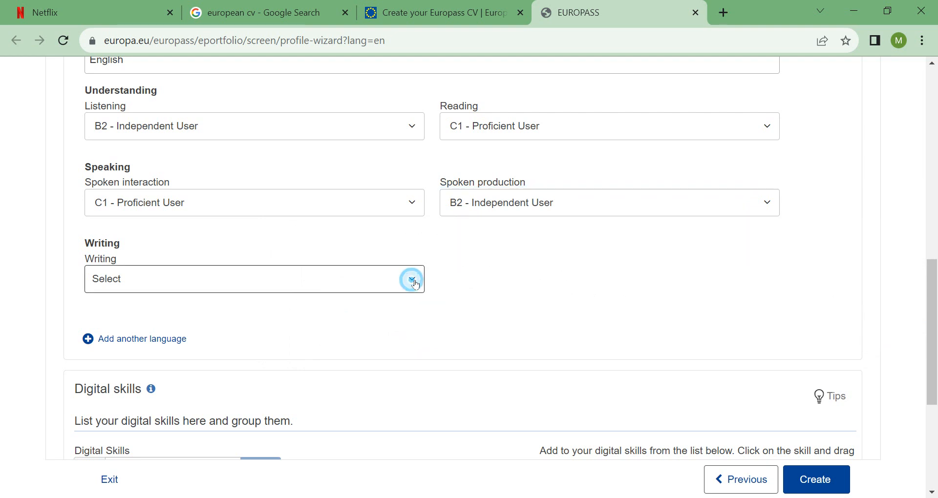
drag(755, 314, 761, 377)
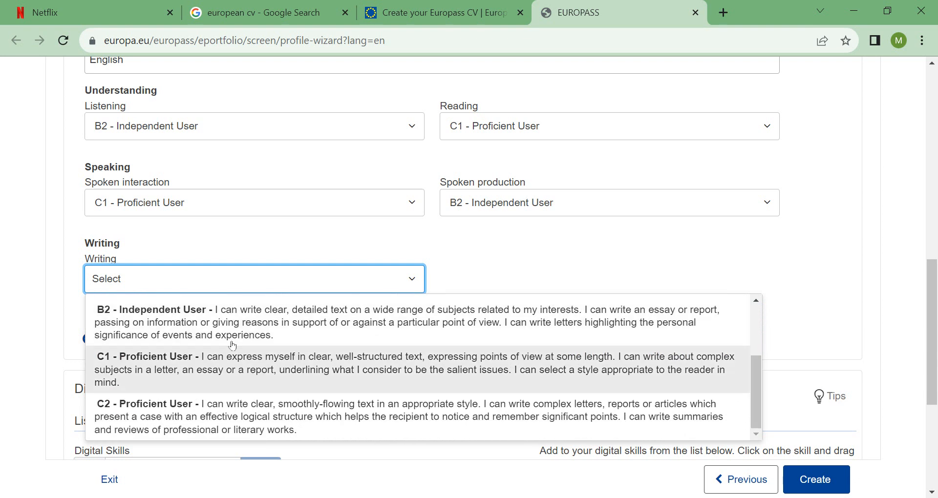
click(227, 327)
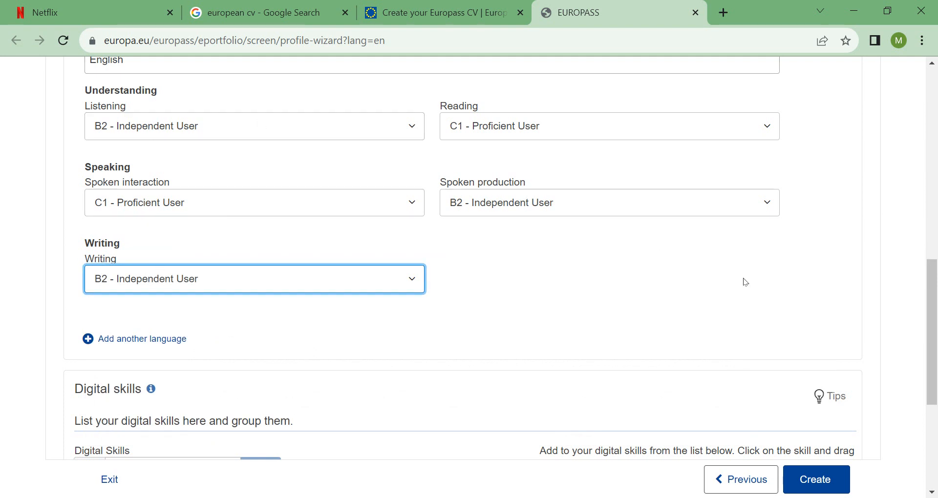
scroll(937, 277, up, 1)
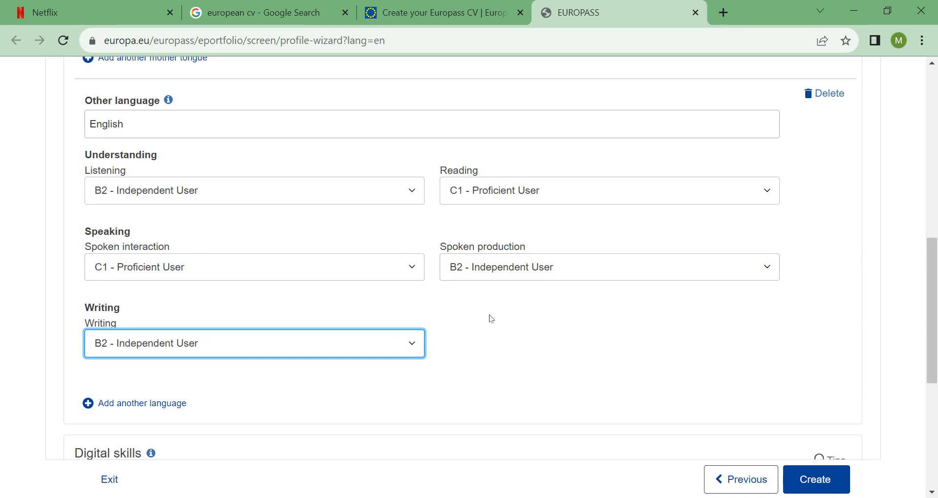
drag(932, 280, 937, 316)
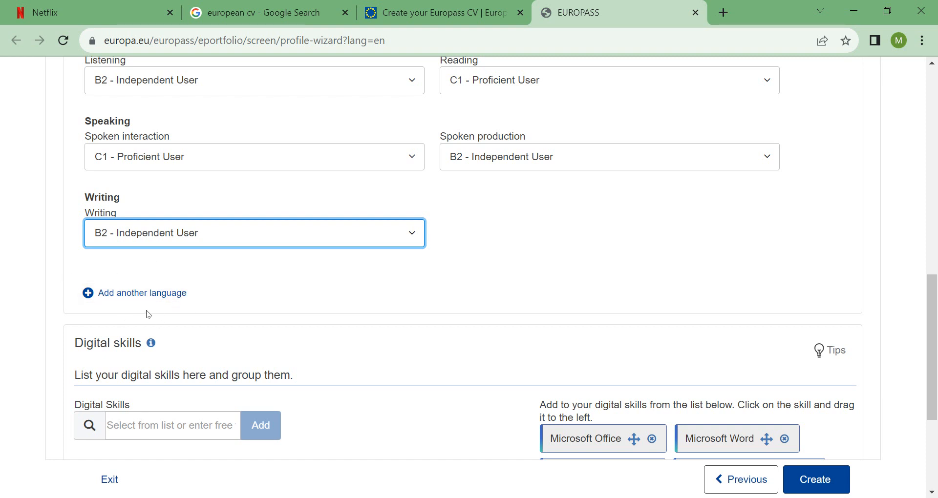
Add Microsoft Office, Microsoft Word, Microsoft Powerpoint and Social Media to the Digital Skills list.
drag(937, 328, 934, 380)
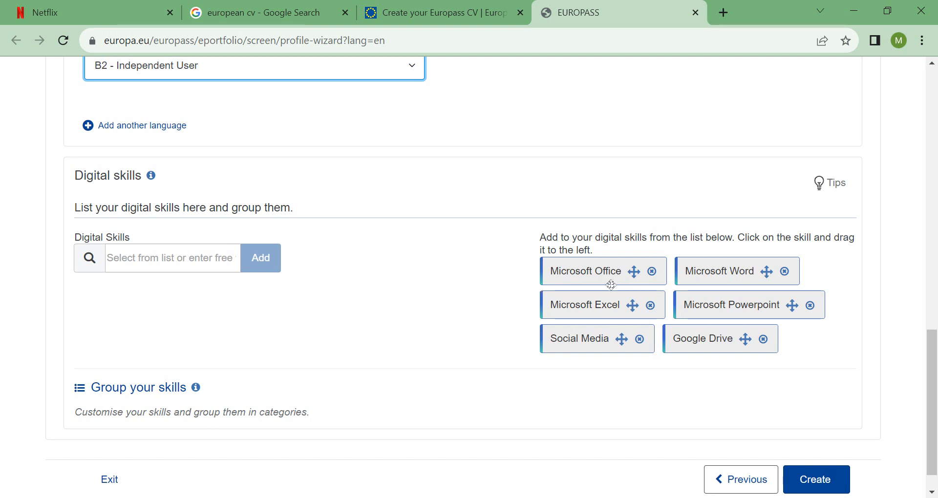
click(575, 272)
click(181, 262)
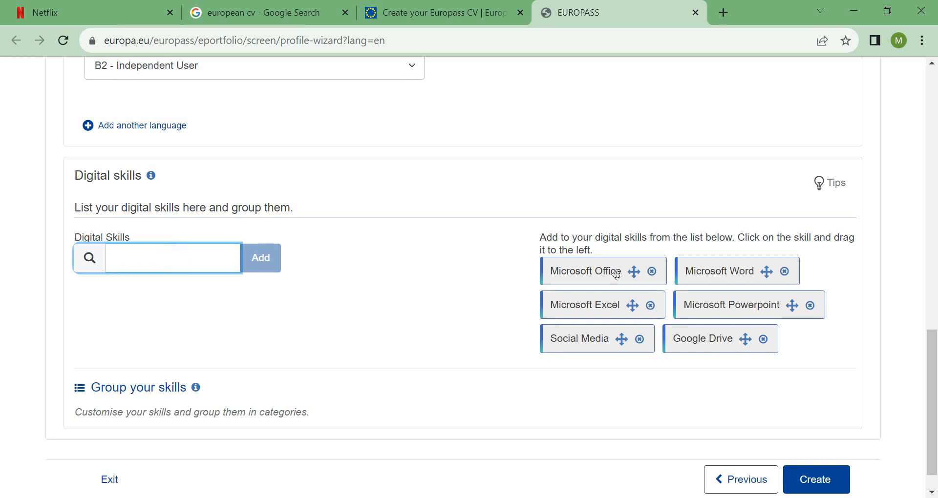
drag(590, 272, 143, 264)
drag(588, 272, 127, 239)
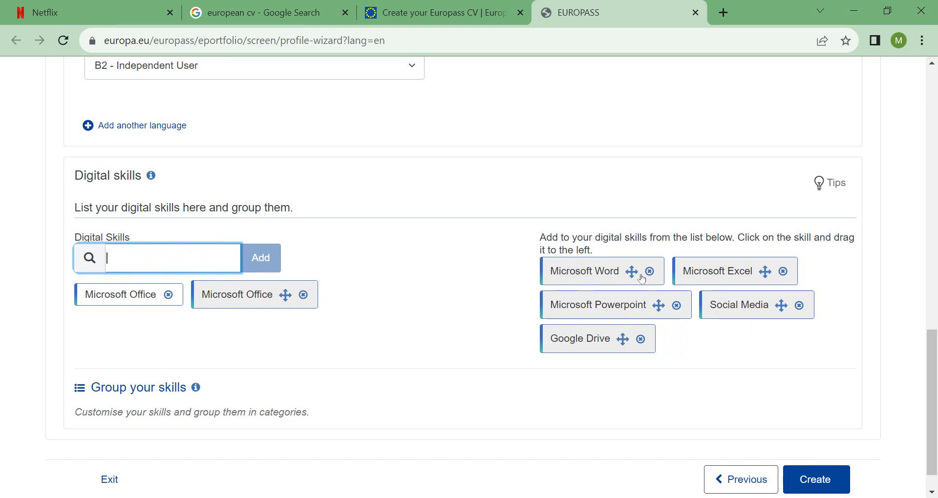
drag(609, 273, 141, 269)
drag(723, 273, 131, 258)
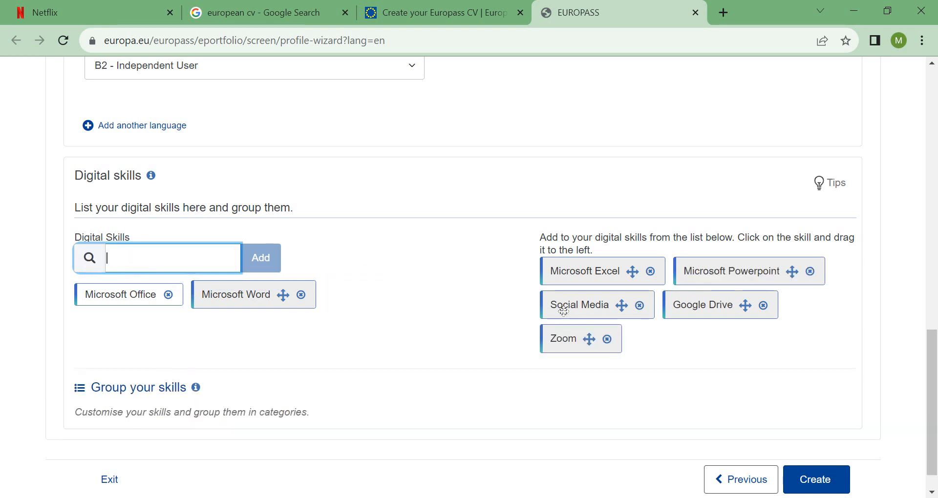
drag(574, 312, 121, 244)
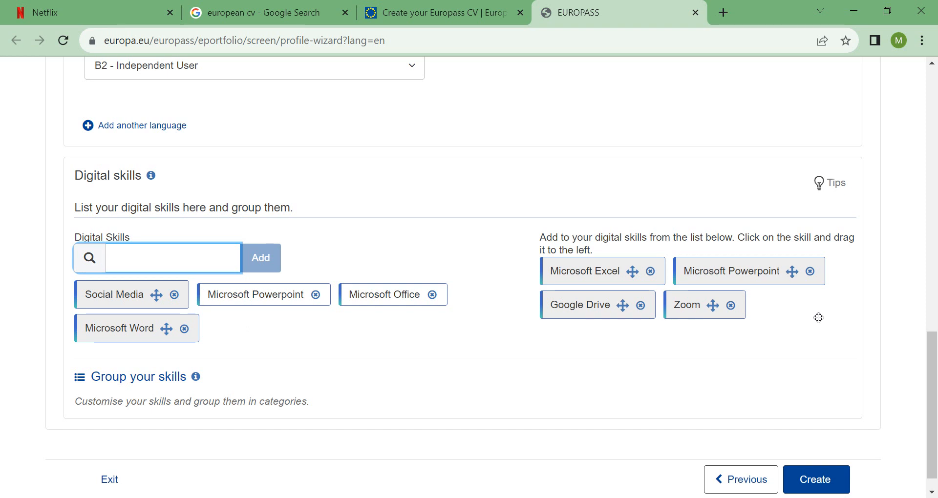
scroll(931, 352, down, 1)
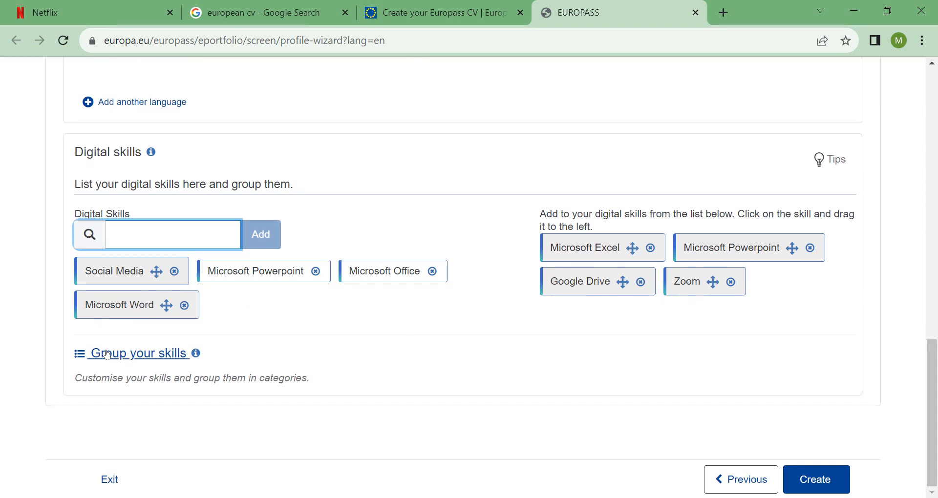
mouse_move(182, 344)
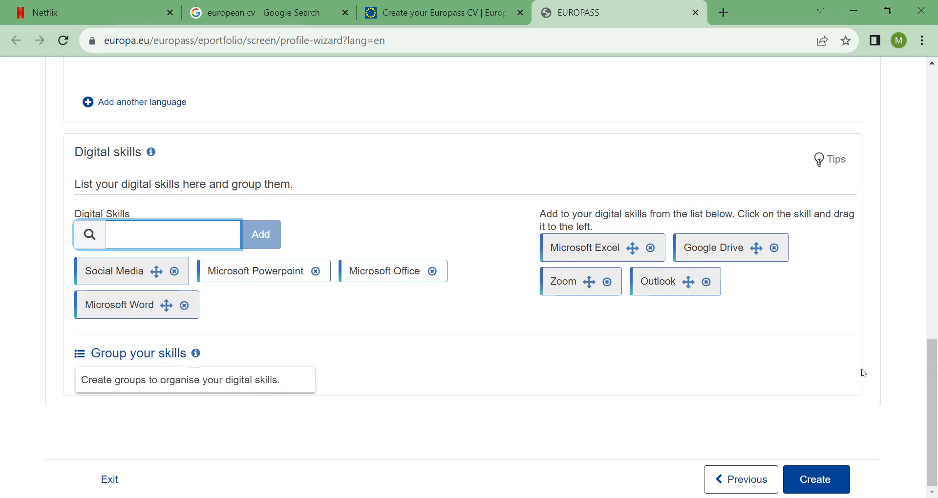
drag(936, 374, 929, 117)
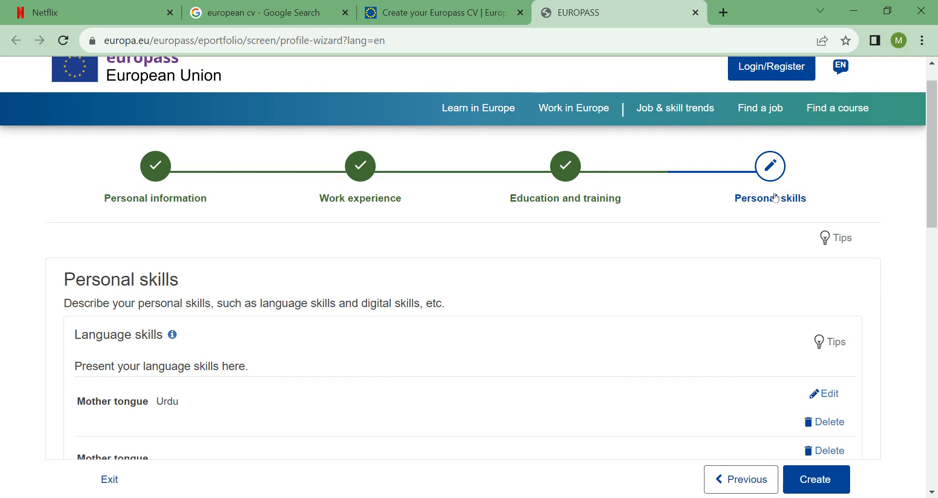
drag(934, 174, 935, 434)
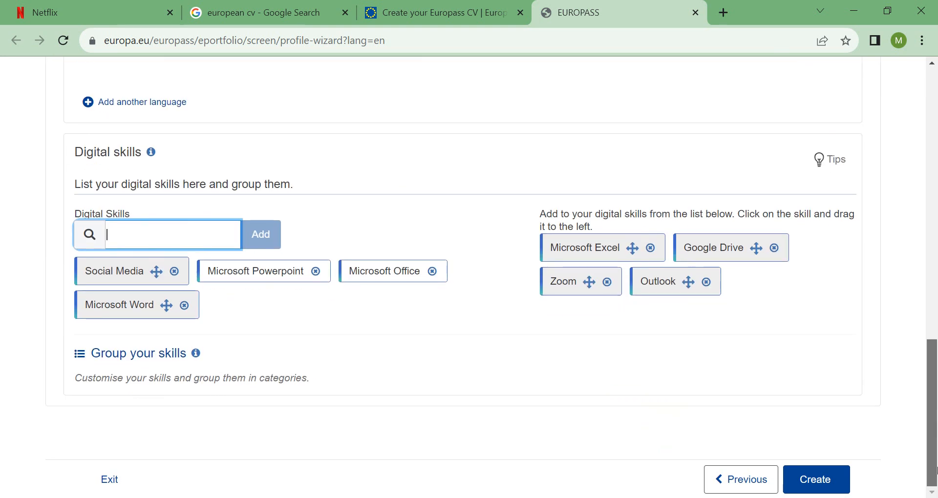
Create the profile and scroll through the generated Profile page to review its sections.
click(826, 487)
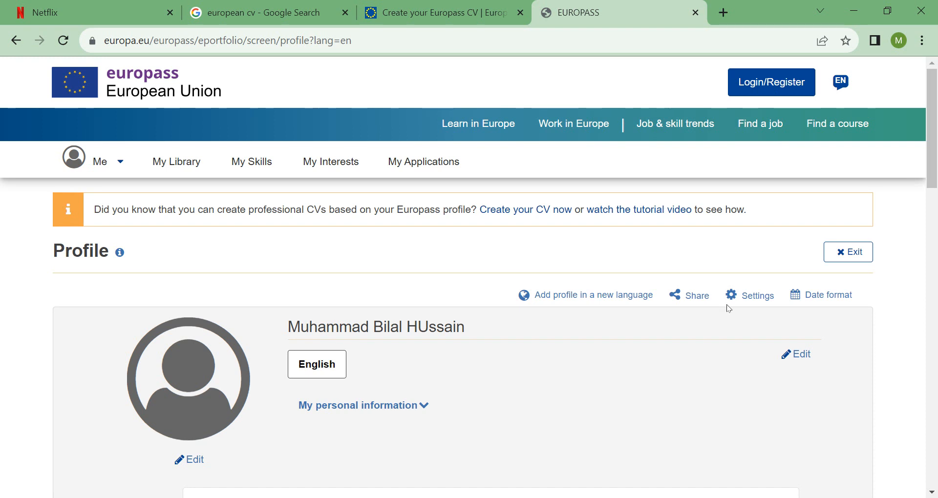
drag(934, 117, 883, 152)
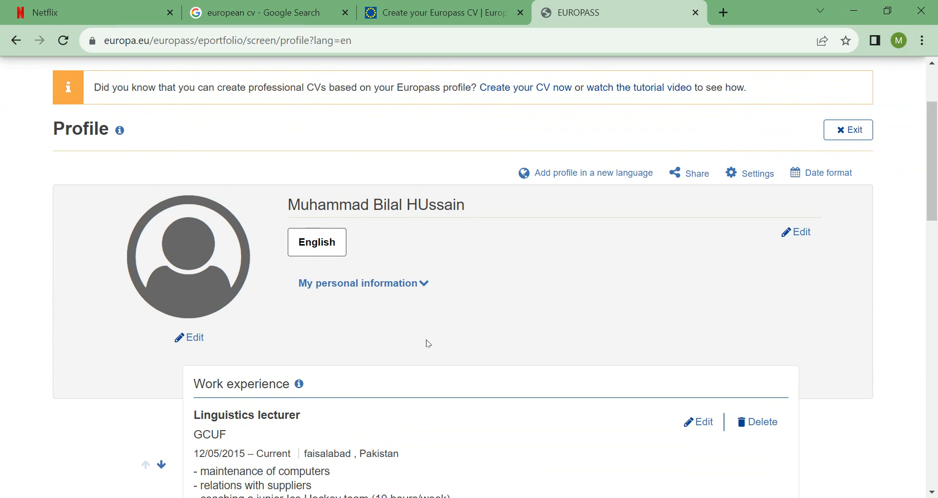
drag(936, 172, 937, 209)
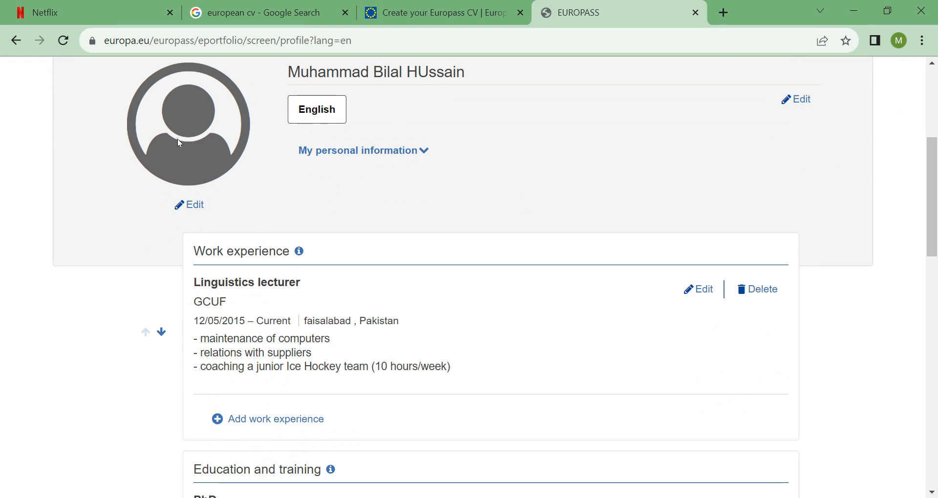
drag(937, 210, 937, 237)
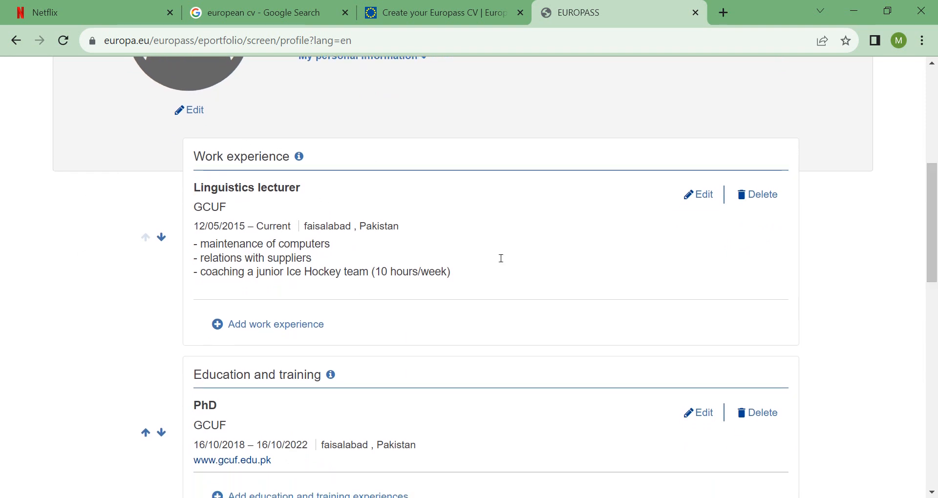
scroll(937, 239, down, 4)
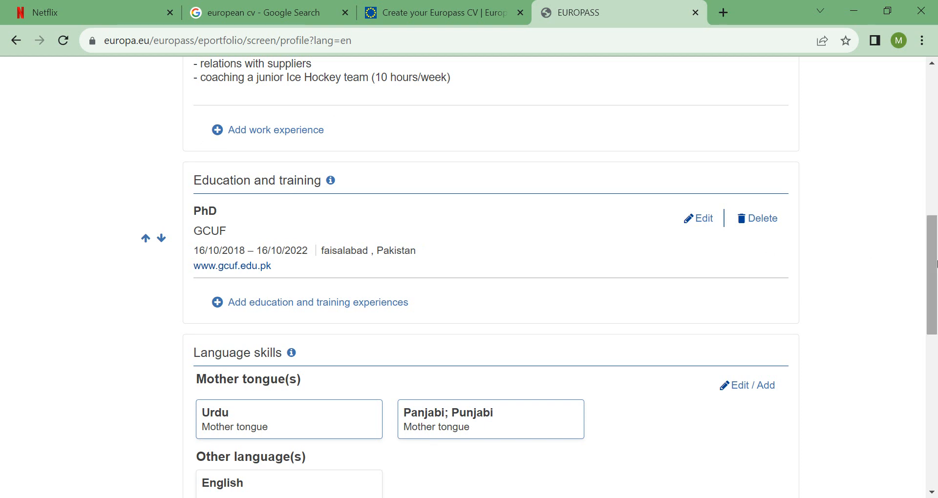
scroll(471, 222, down, 3)
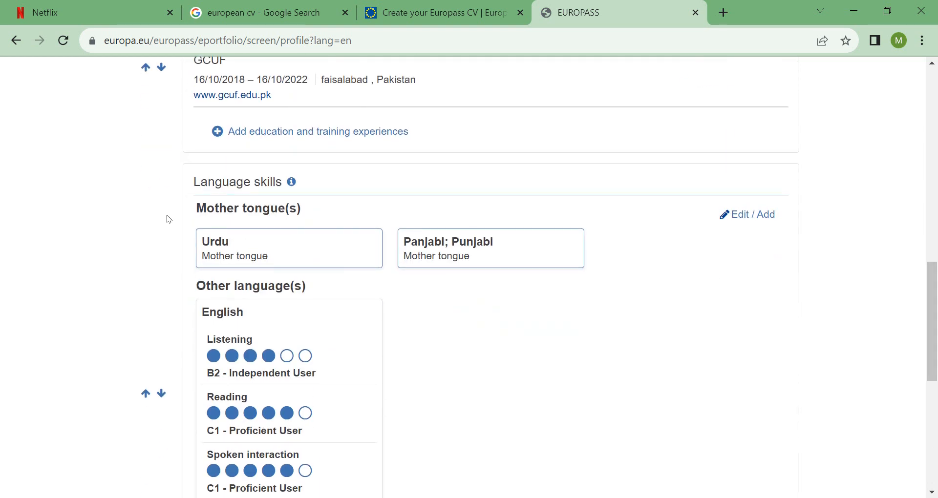
drag(932, 288, 932, 301)
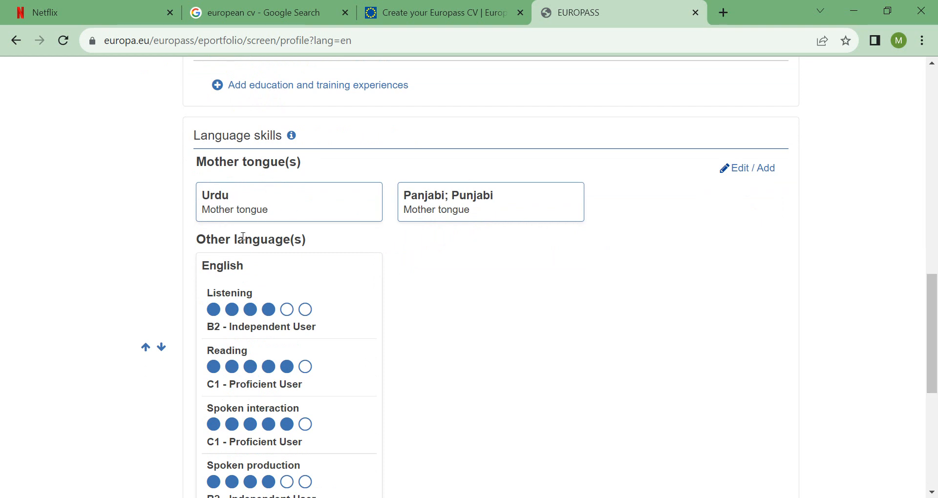
drag(925, 279, 925, 322)
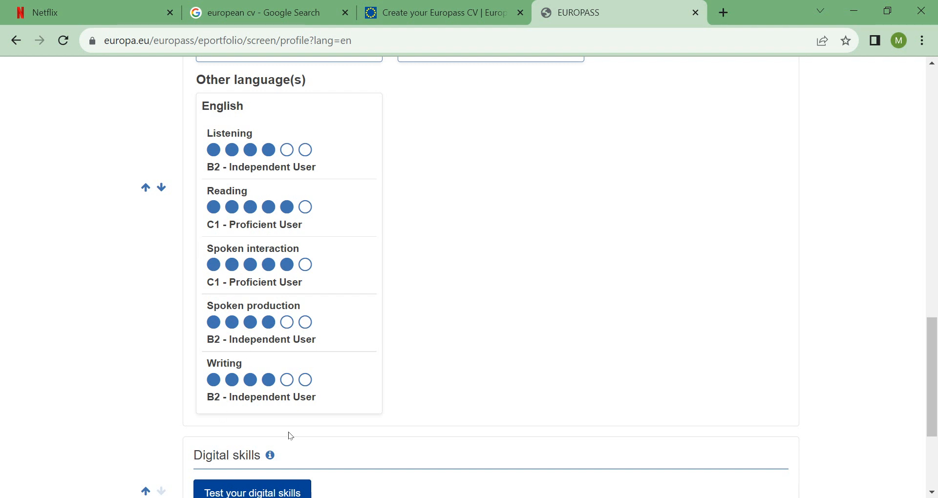
scroll(755, 385, down, 4)
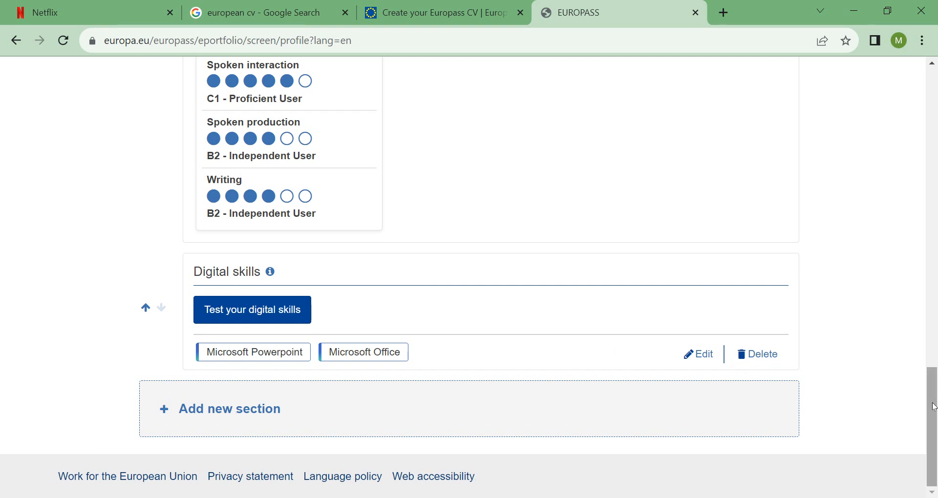
drag(934, 407, 937, 123)
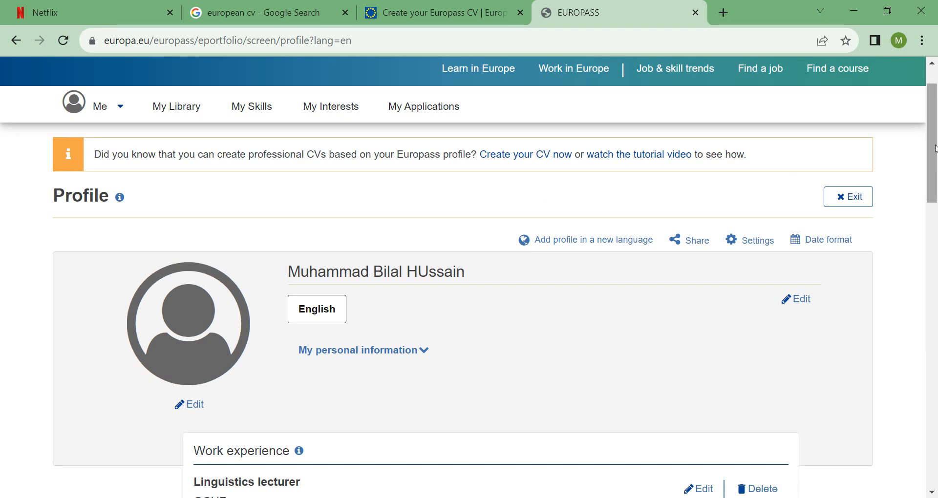
scroll(934, 142, down, 1)
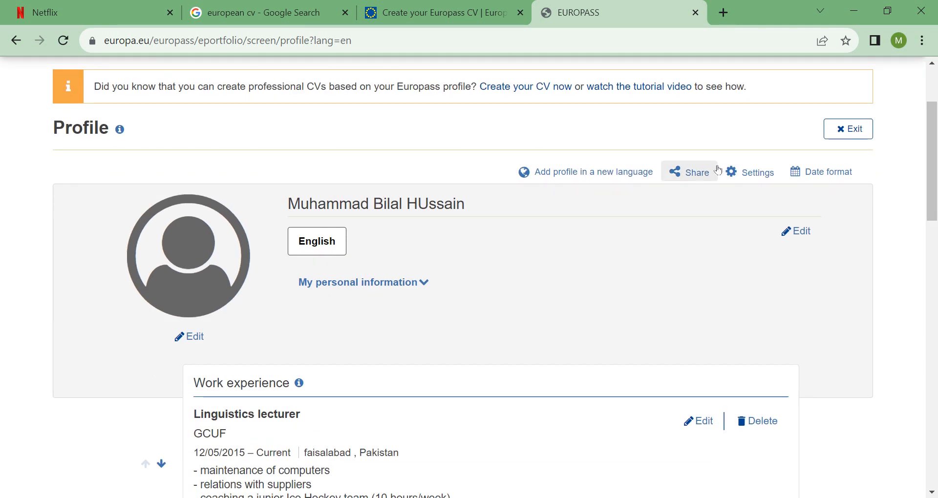
click(689, 173)
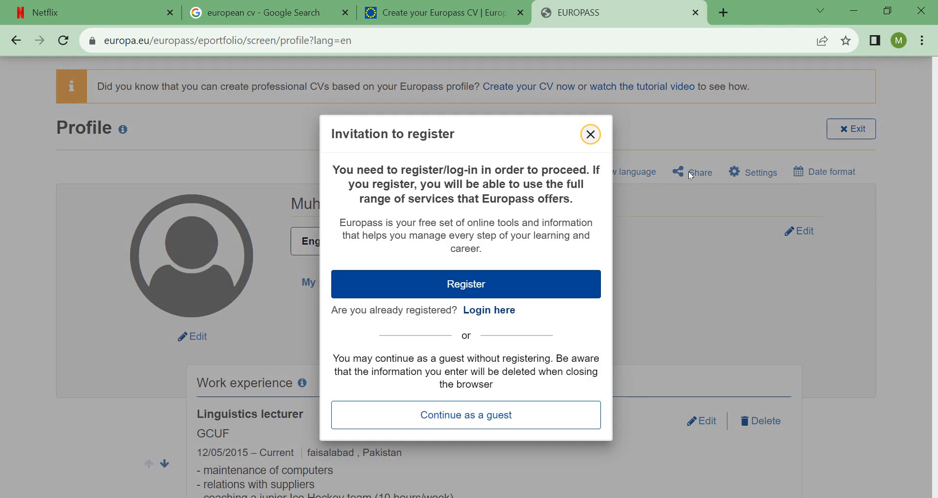
click(590, 135)
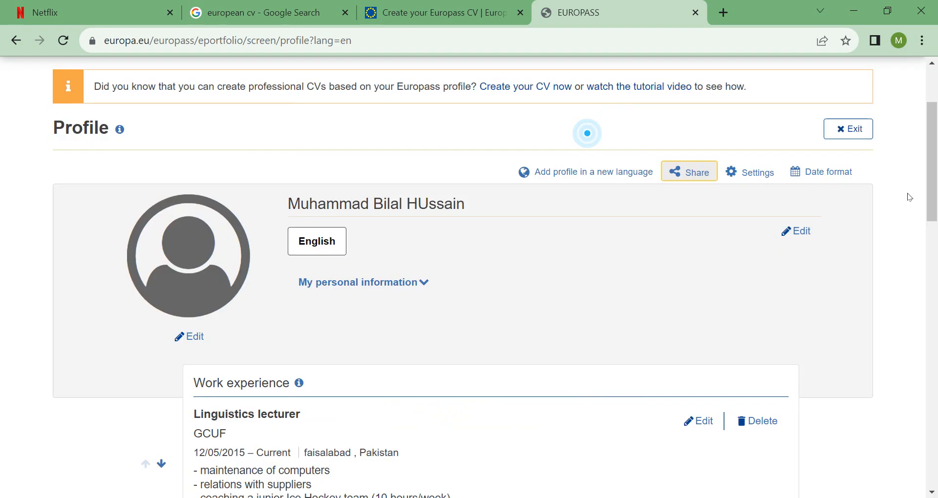
drag(934, 208, 937, 141)
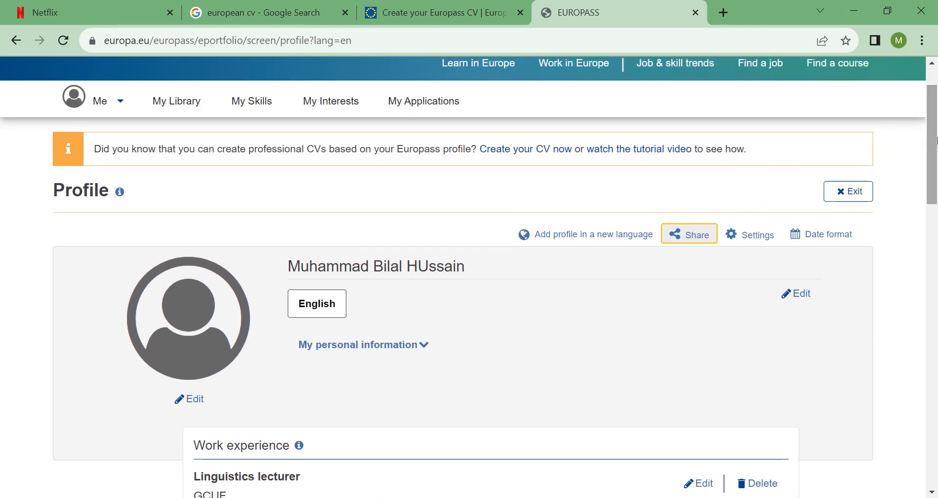
drag(936, 141, 937, 106)
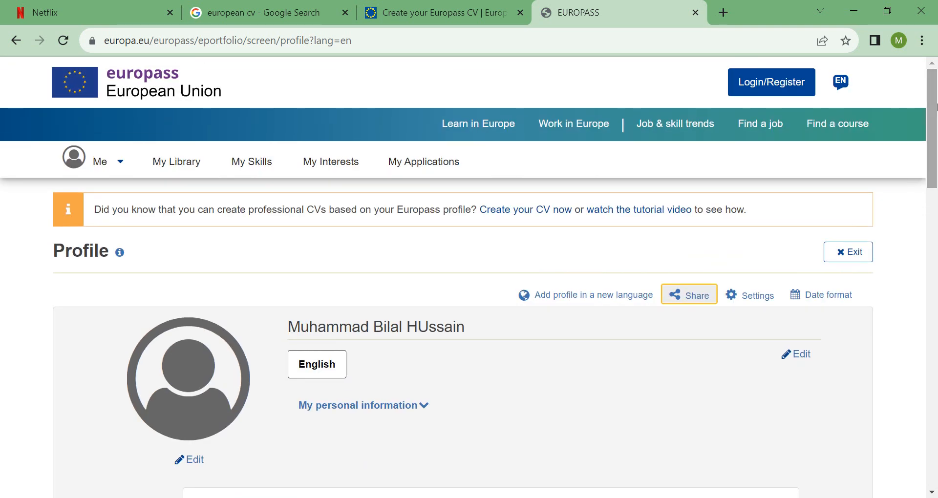